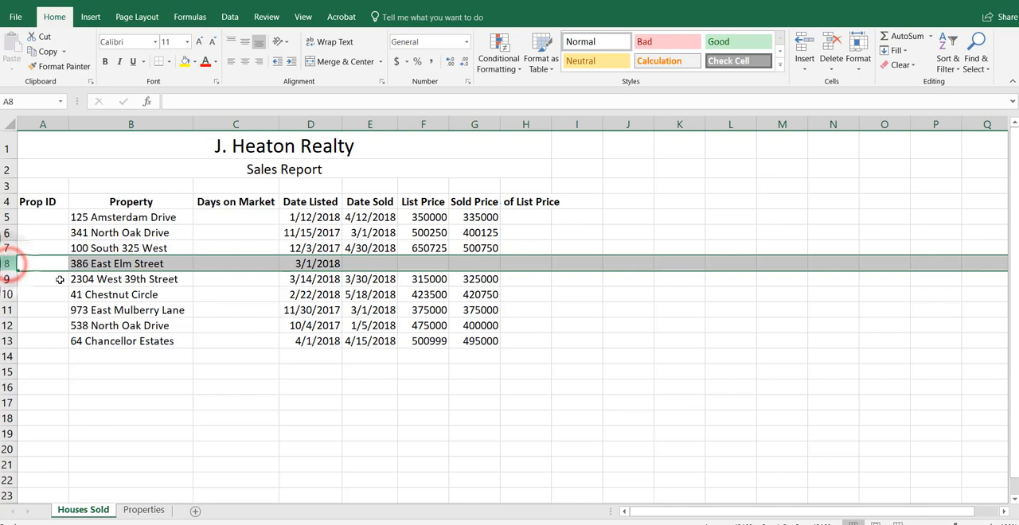
click(376, 266)
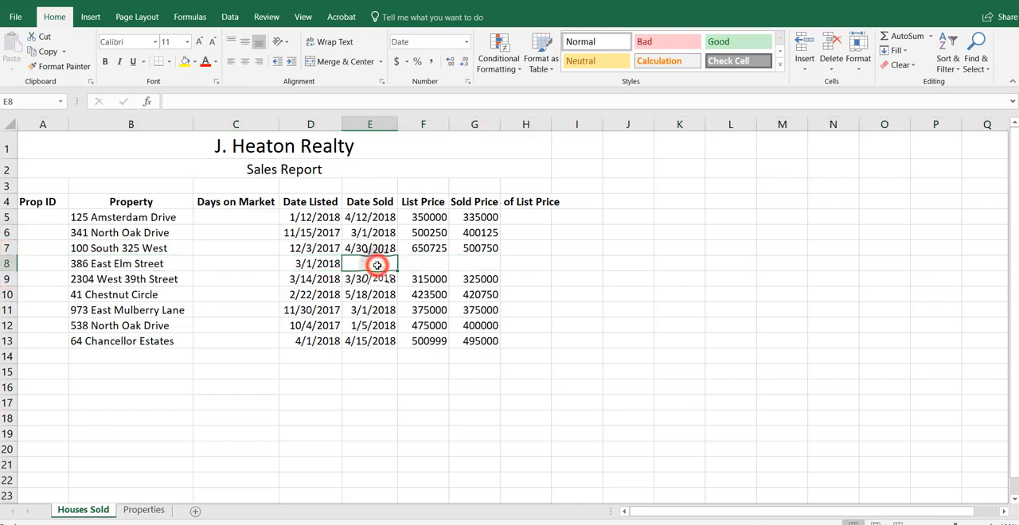
click(831, 49)
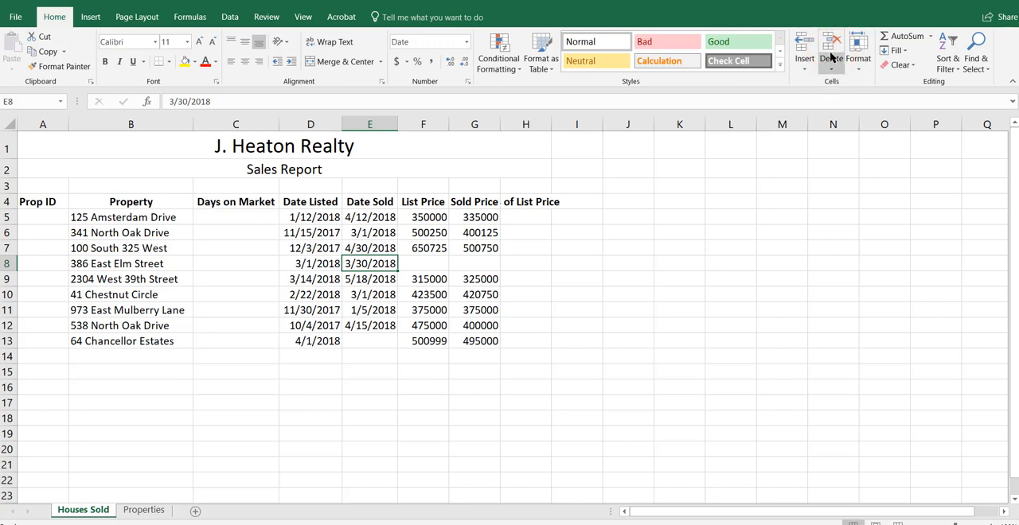
key(ctrl+z)
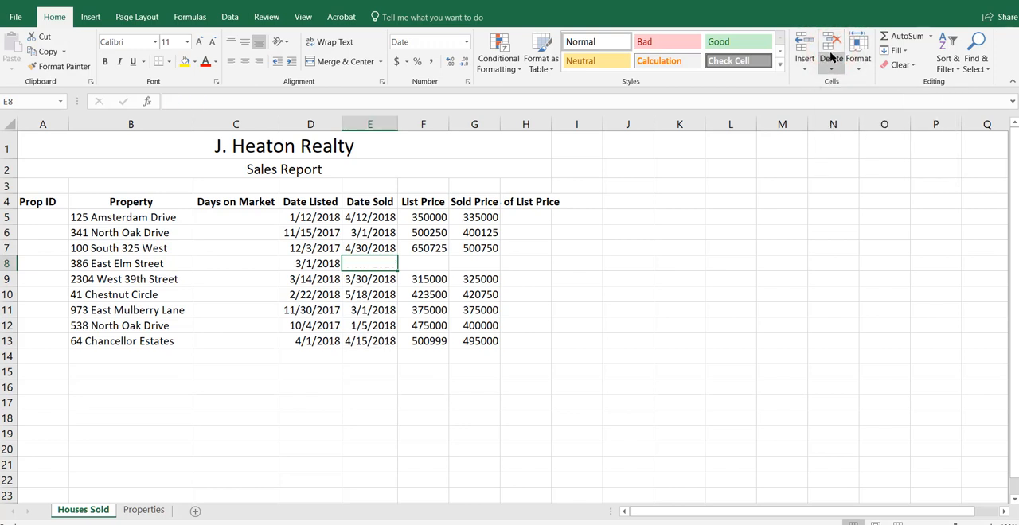
Step: Delete the entire sheet row 8, the property without a sold date or prices
click(831, 69)
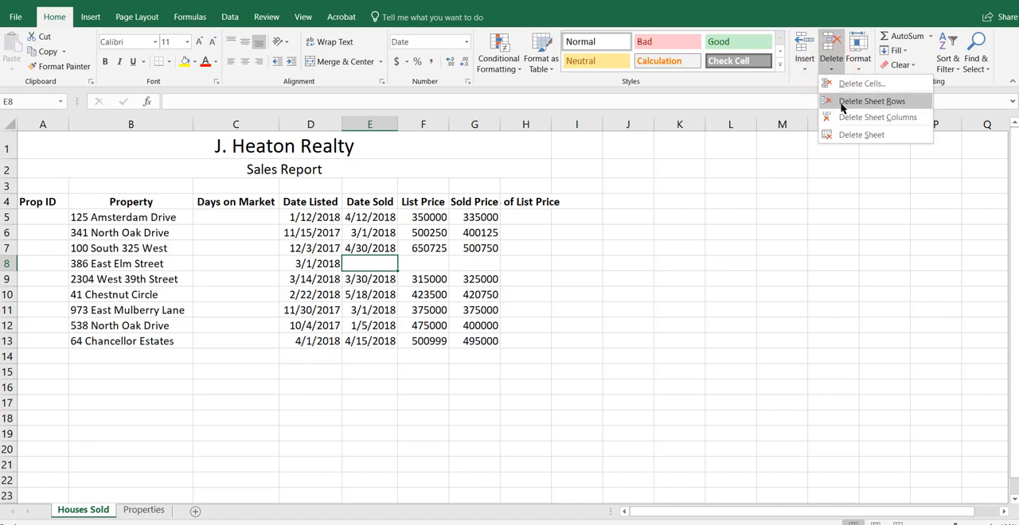
click(842, 101)
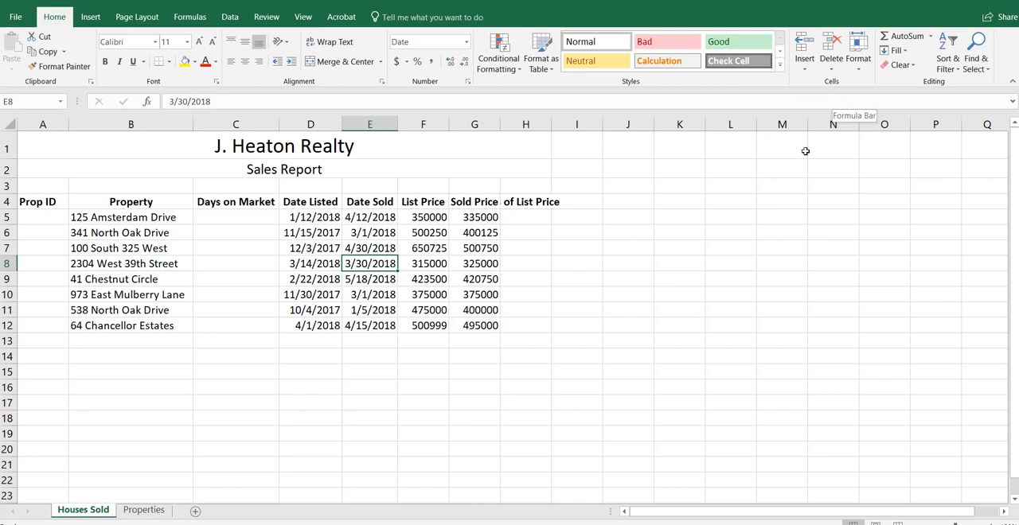
Step: Enter the property ID 2018-001 in A5 and fill the series down the Prop ID column to A12
click(26, 217)
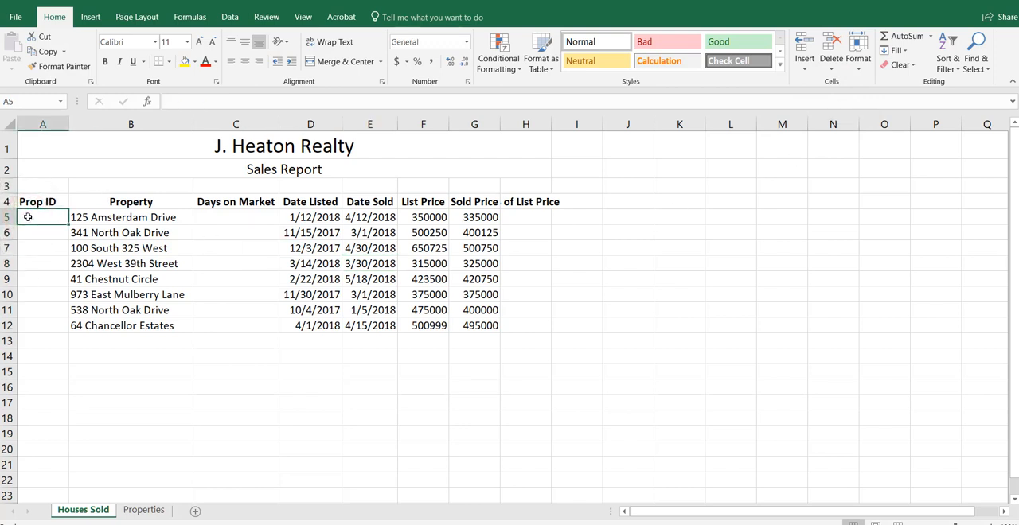
text(2018)
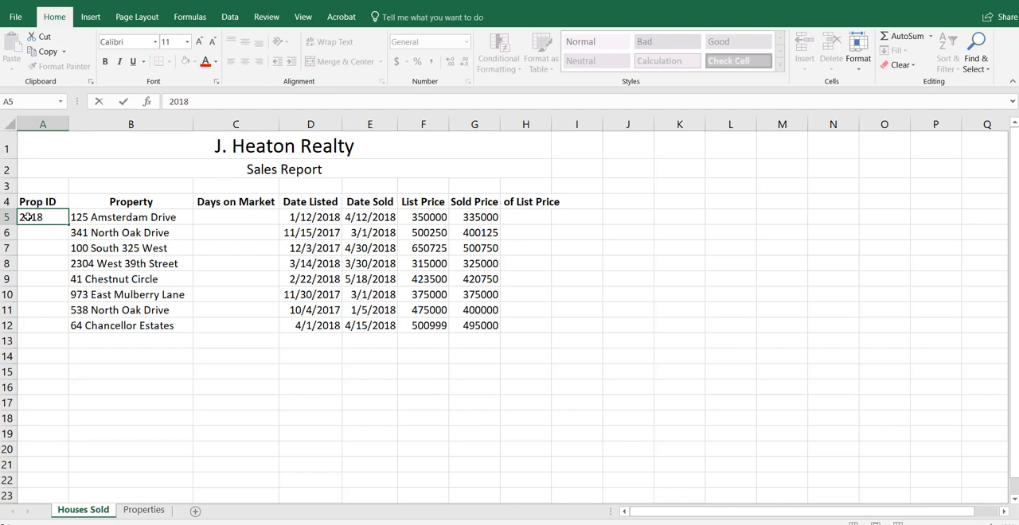
text(-001)
key(ctrl+Return)
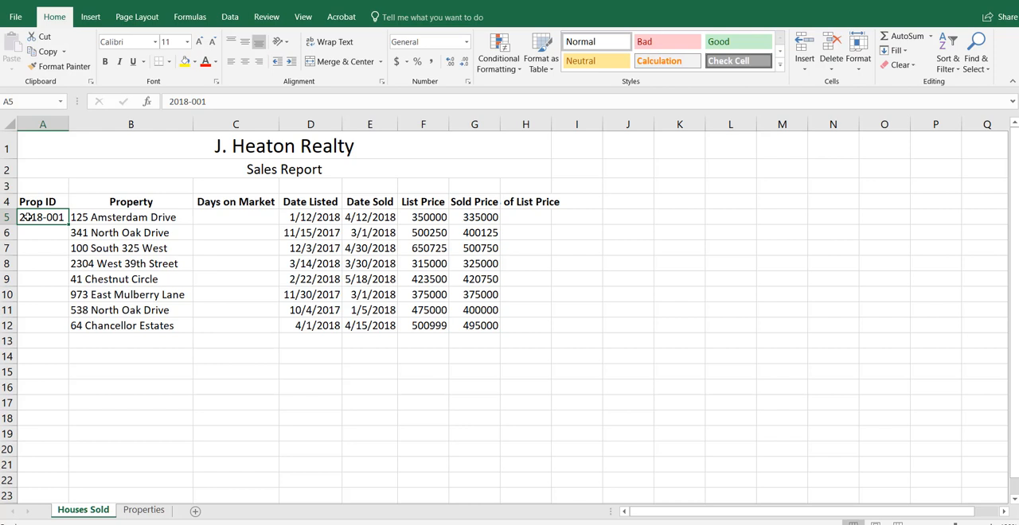
double_click(69, 224)
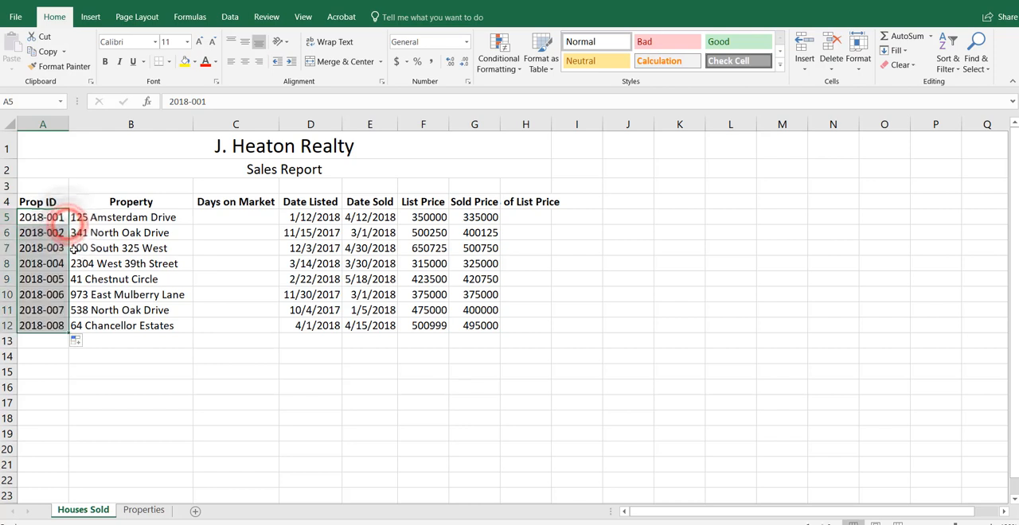
Step: Calculate Days on Market in C5 with the formula =E5-D5 and fill it down to C12
click(115, 213)
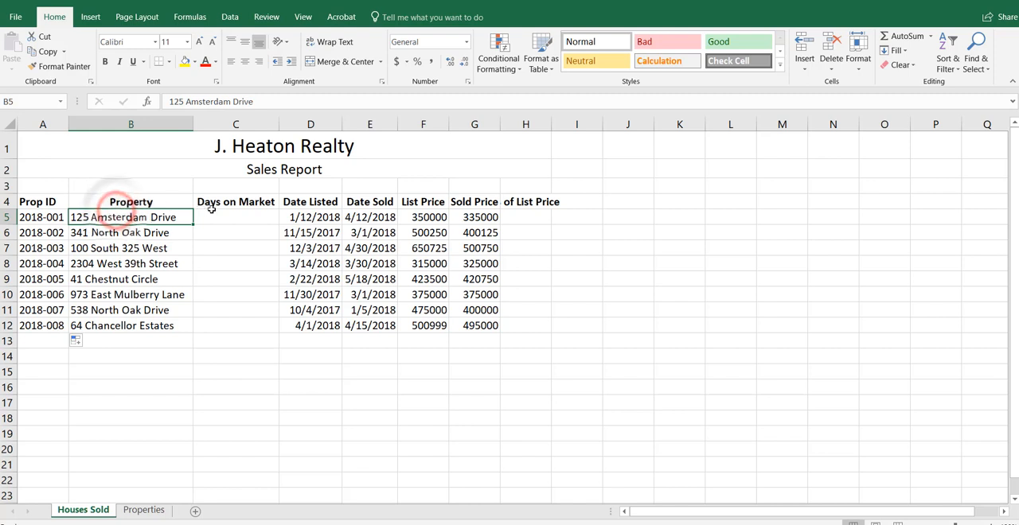
click(221, 211)
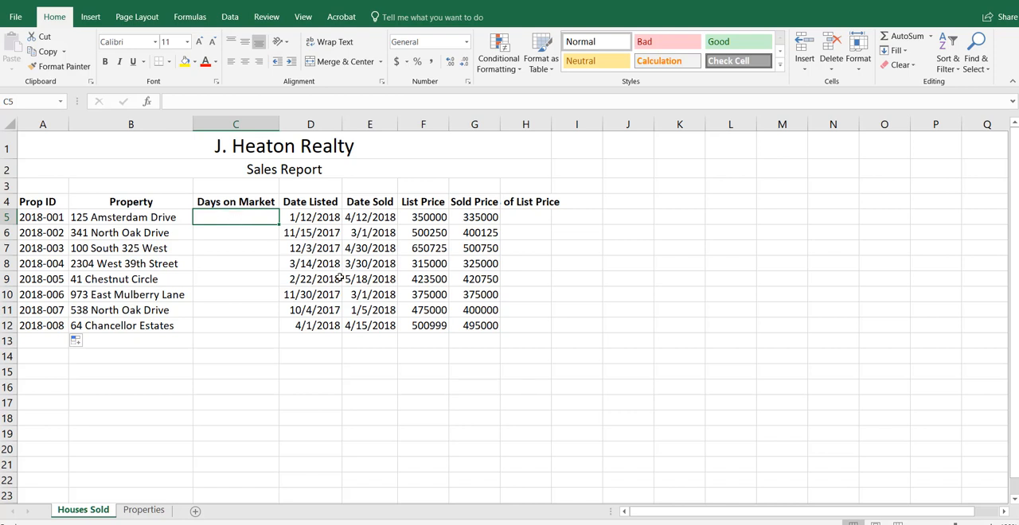
text(=)
key(Right)
key(Right)
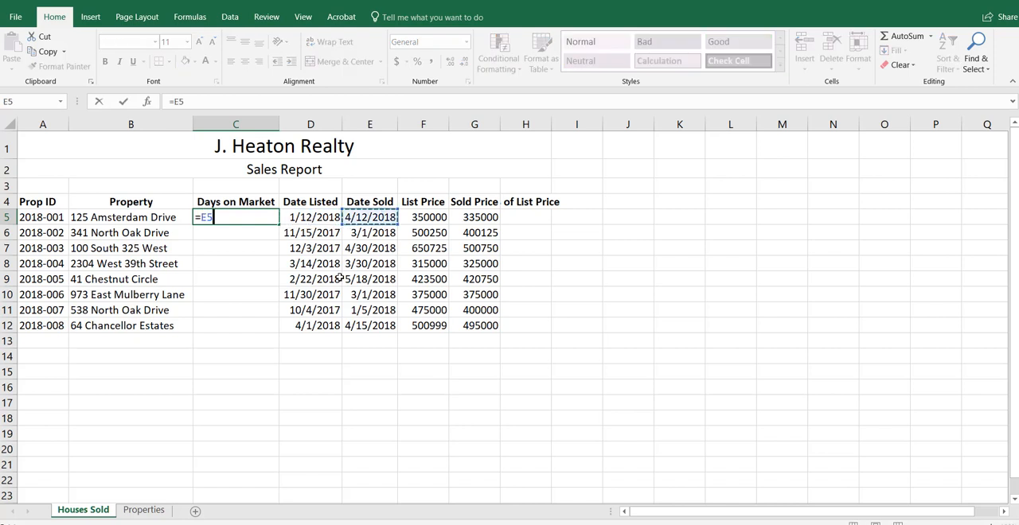
text(-)
key(Left)
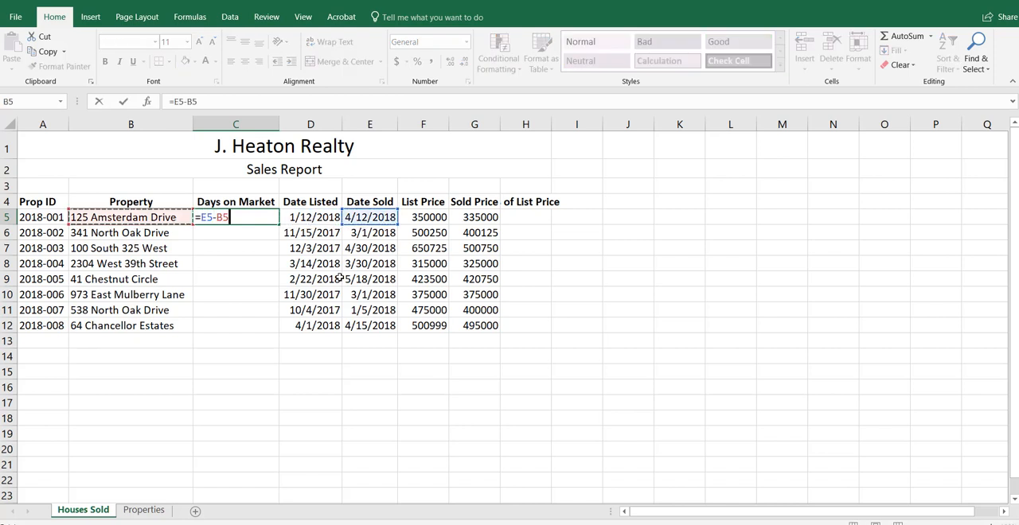
key(Right)
key(Right)
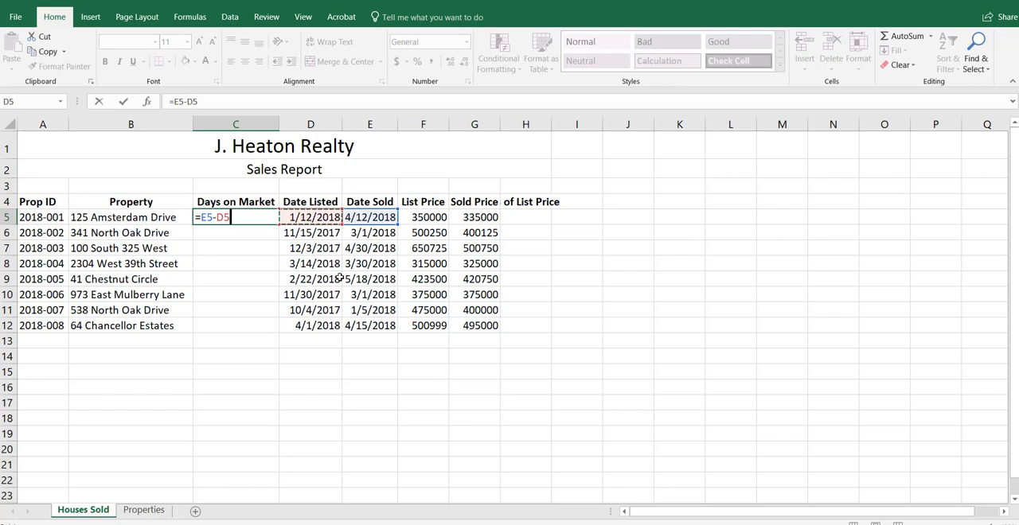
key(ctrl+Return)
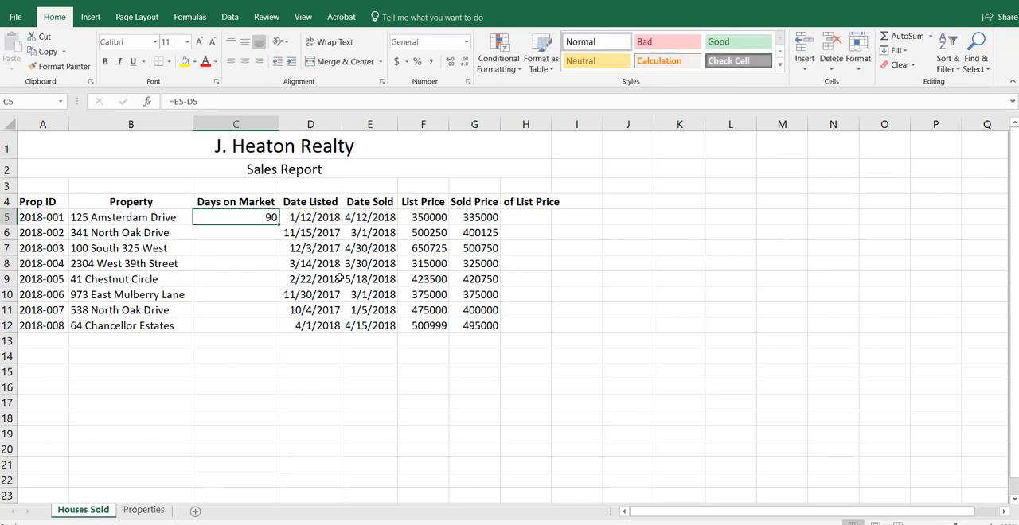
double_click(278, 225)
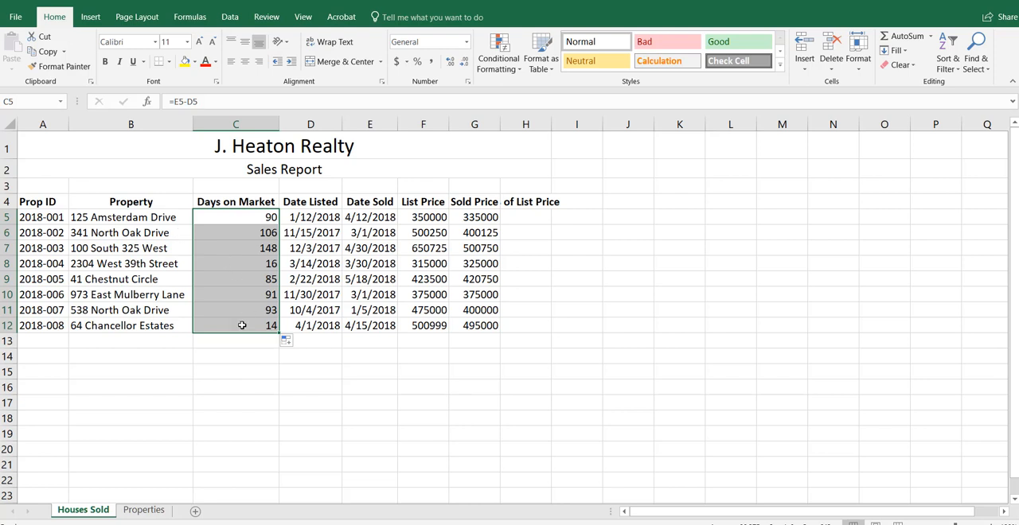
Step: Format the list and sold prices in F5:G12 as Accounting with no decimal places
click(424, 219)
drag(424, 217, 476, 328)
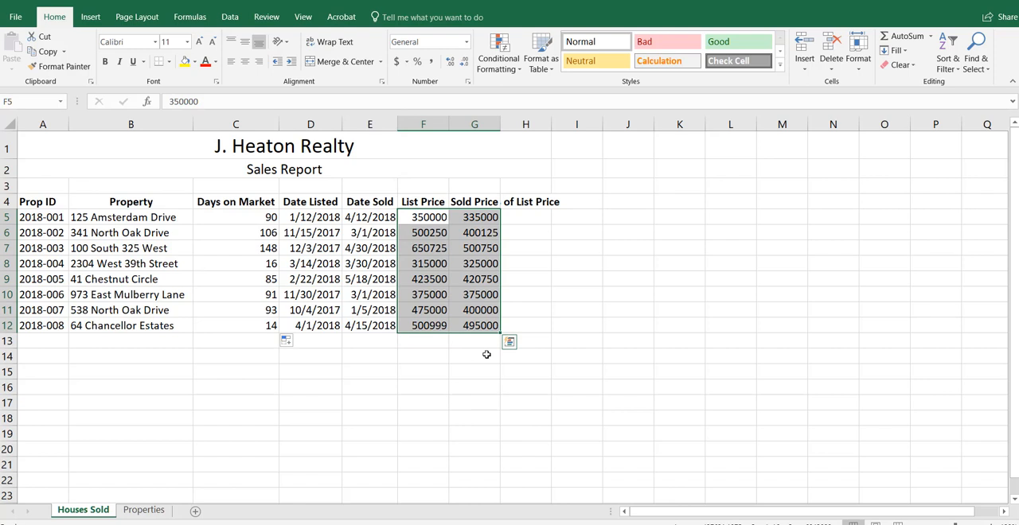
click(467, 43)
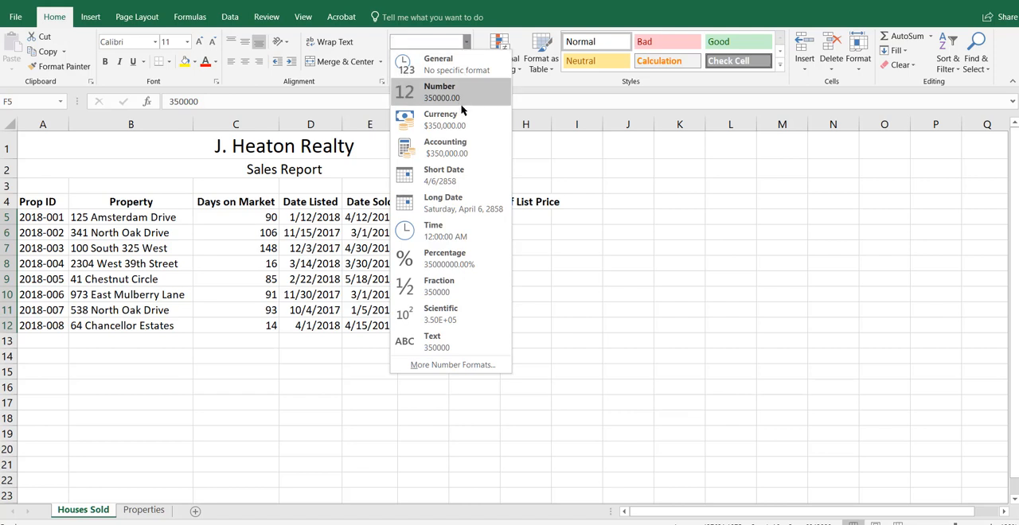
click(461, 153)
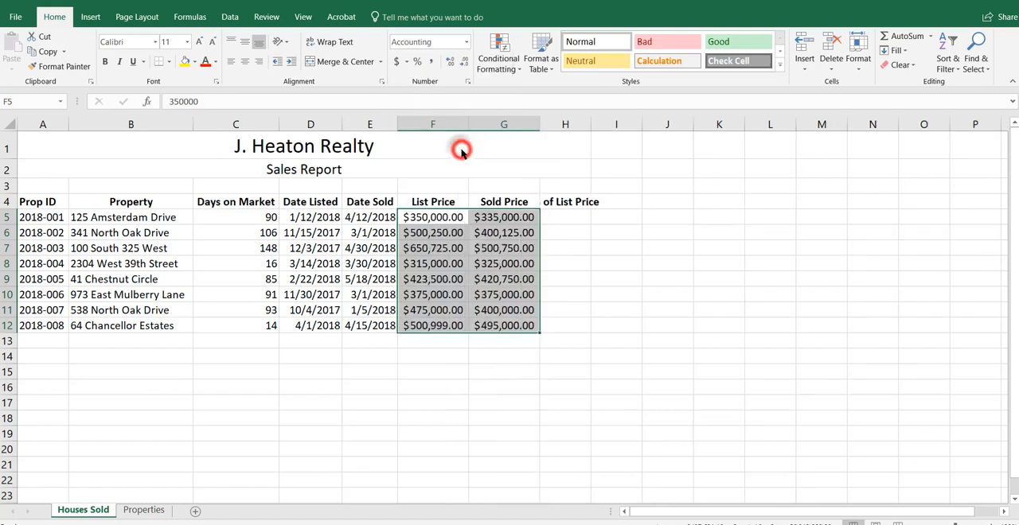
click(464, 62)
click(464, 62)
click(492, 227)
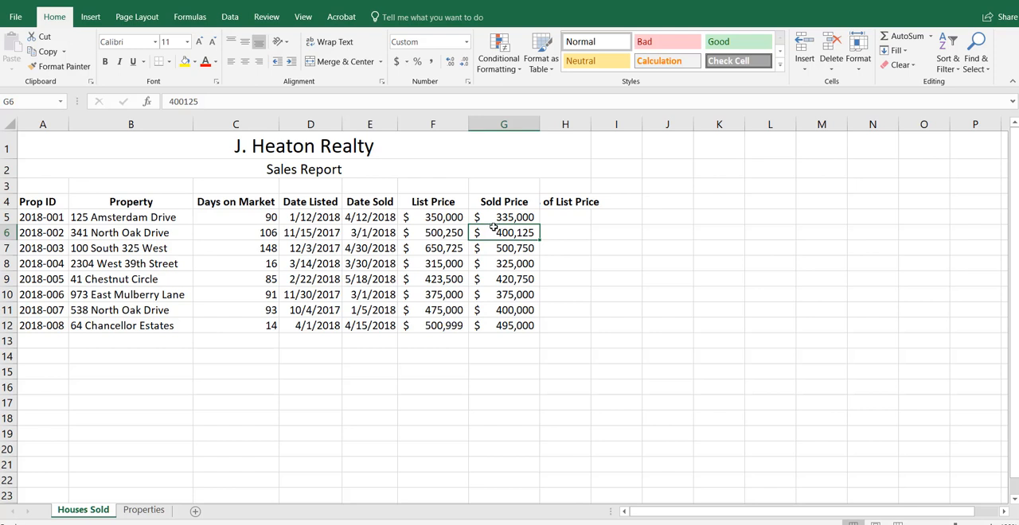
Step: Enter the formula =G5/F5 in H5 to calculate the sold price as a share of the list price
click(583, 216)
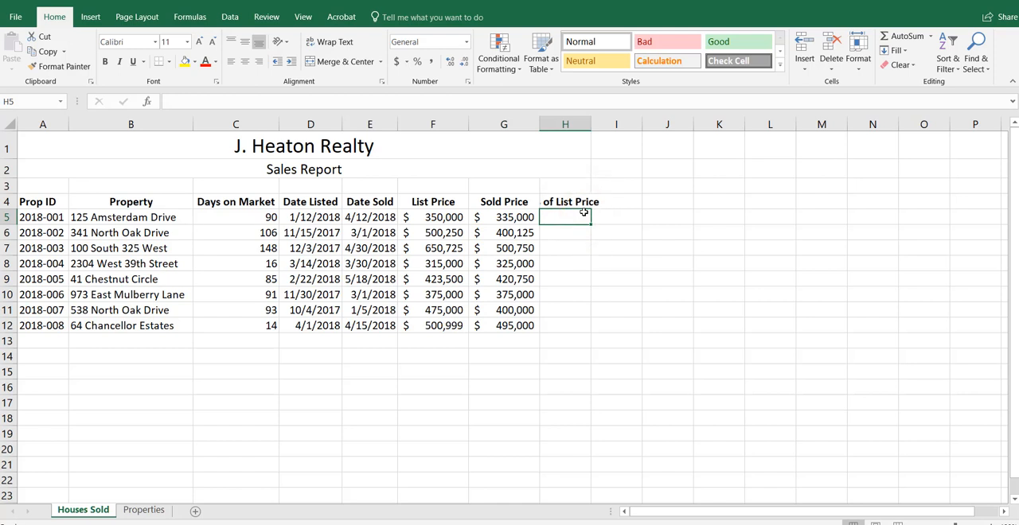
text(=)
key(Left)
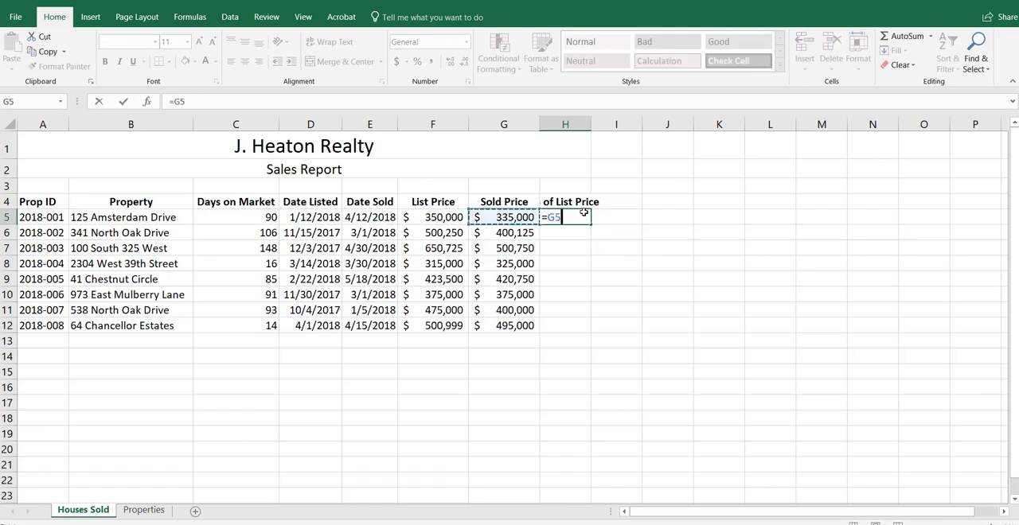
text(/)
key(Left)
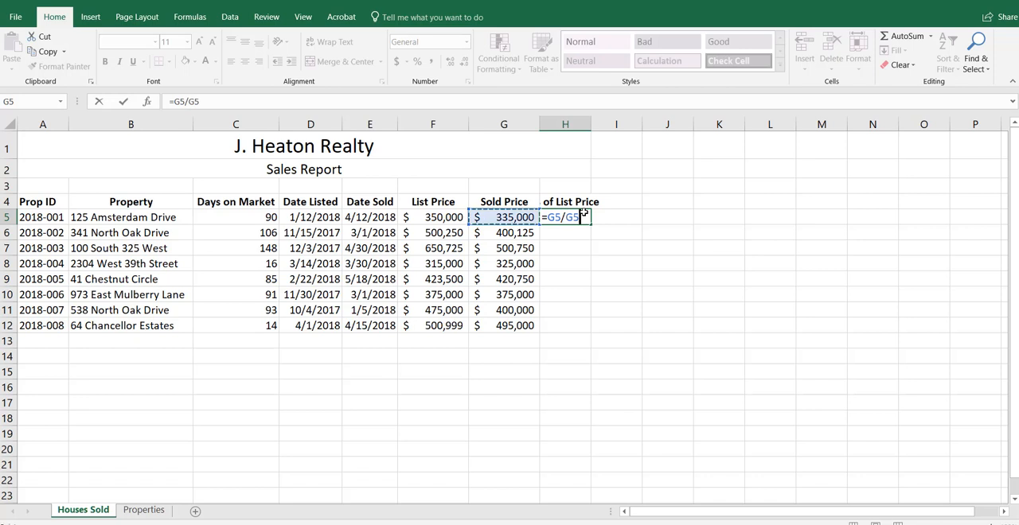
key(Left)
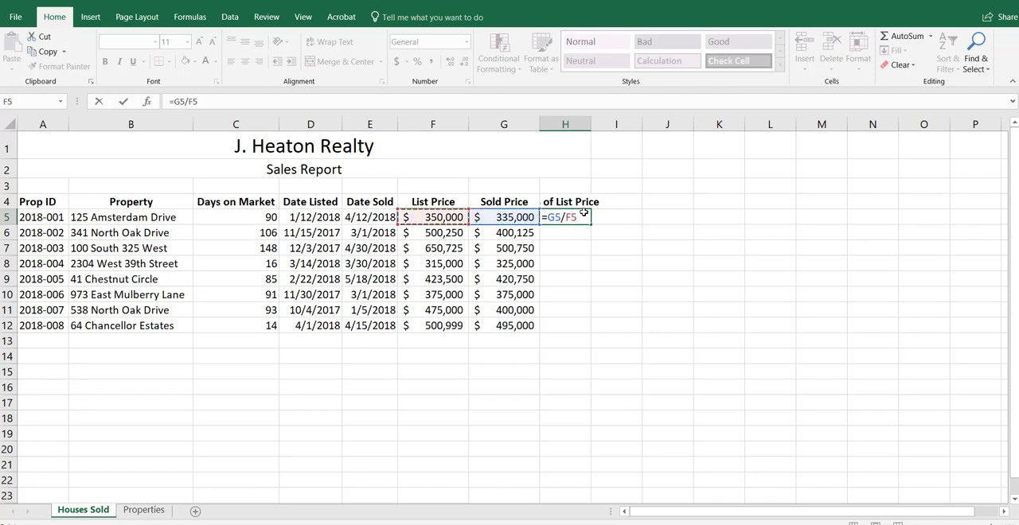
key(ctrl+Return)
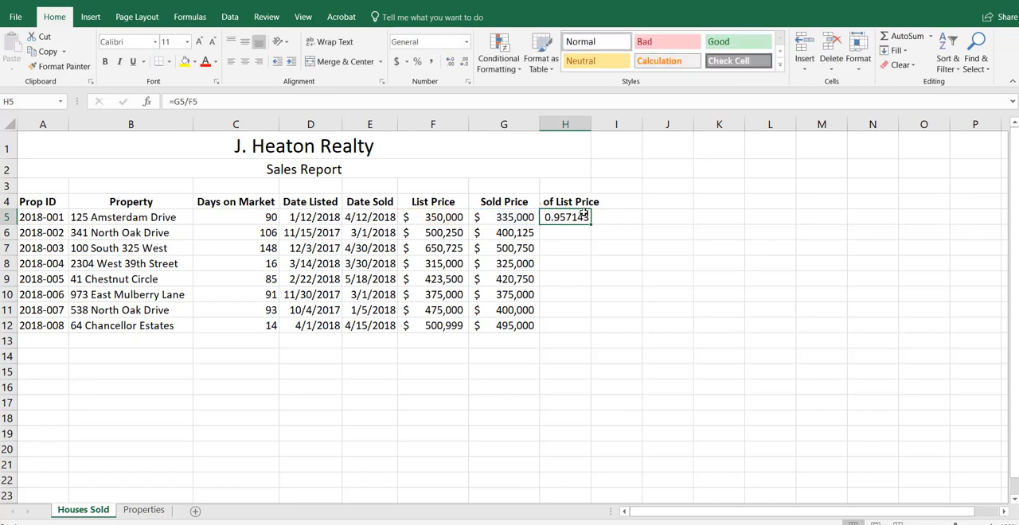
Step: Format H5 as a percentage with two decimal places and fill it down to H12
click(418, 61)
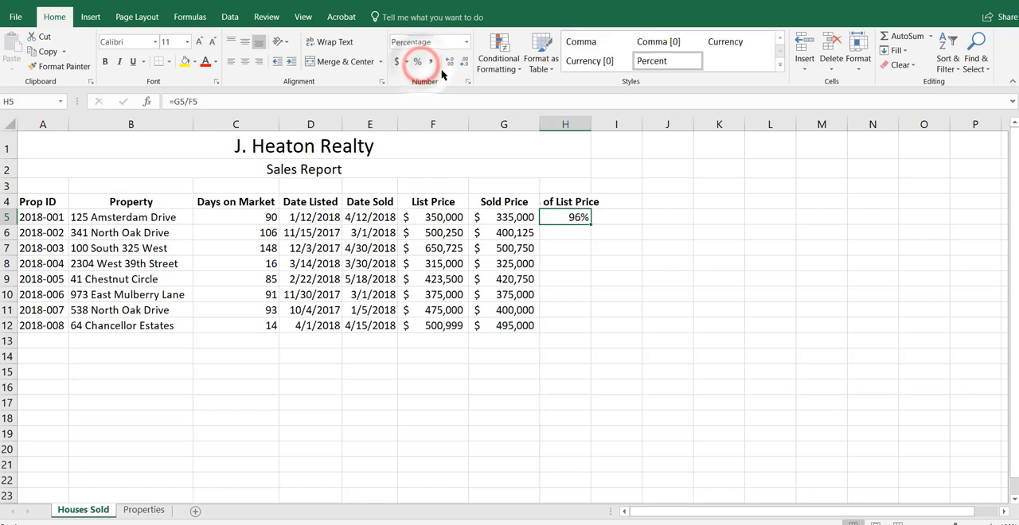
click(450, 61)
click(450, 61)
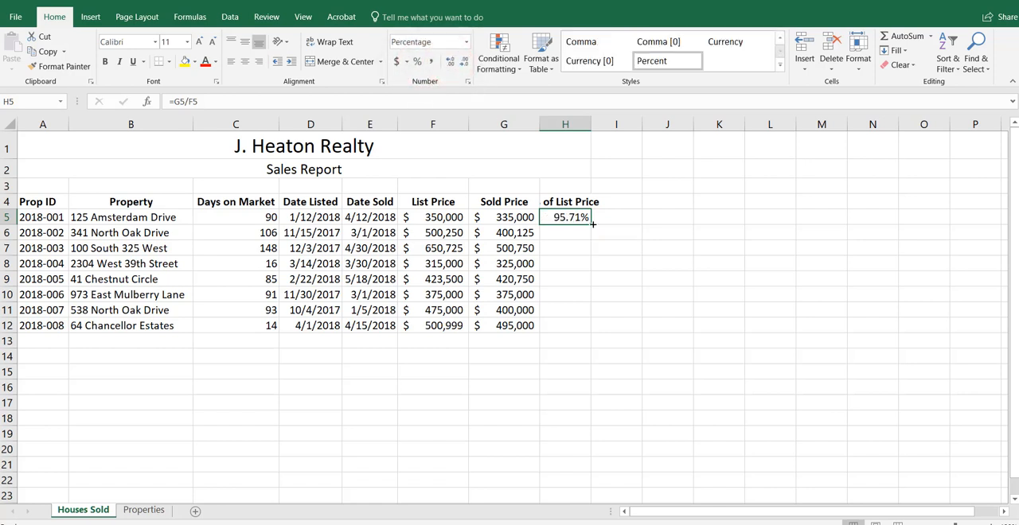
double_click(592, 223)
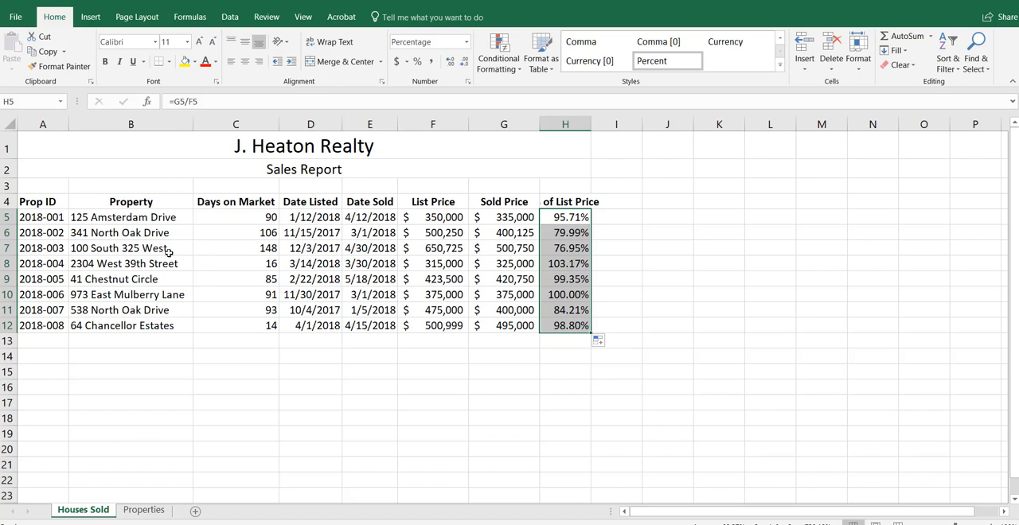
Step: Wrap the text of the column headings in row 4
click(7, 202)
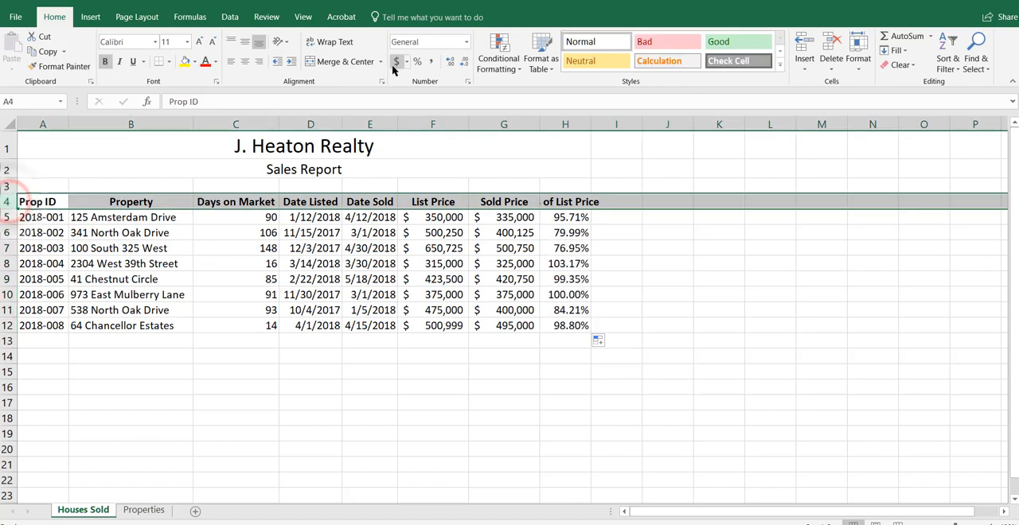
click(334, 43)
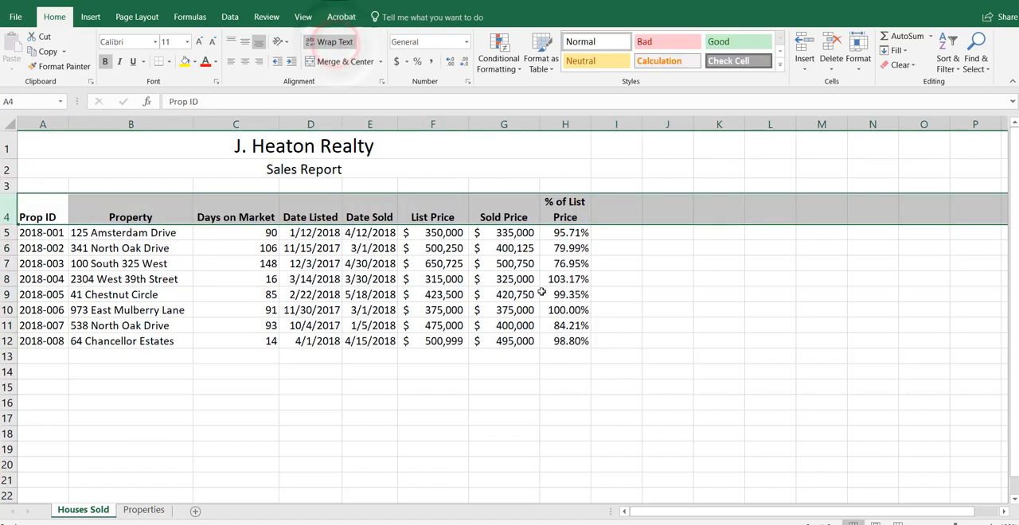
click(458, 245)
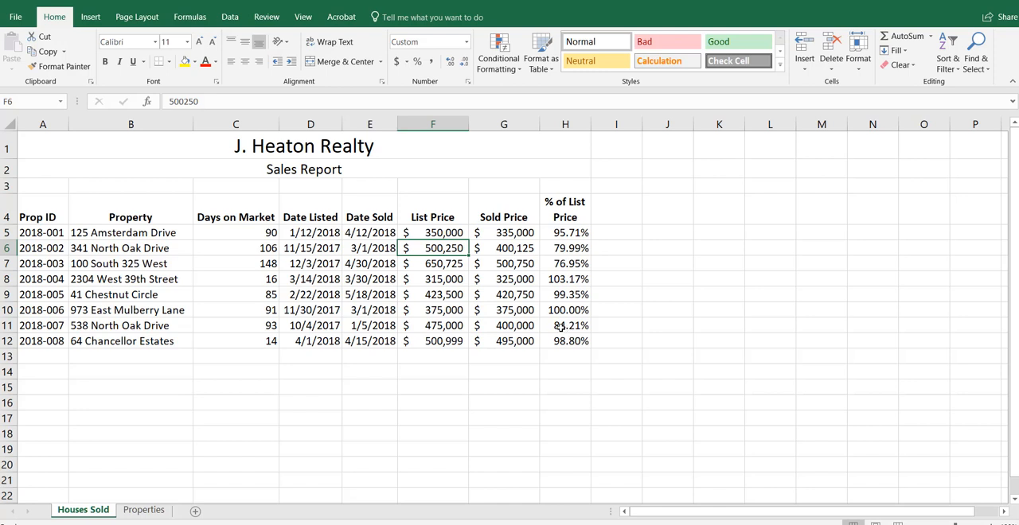
Step: Insert a blank column F between the Date Sold and List Price columns
click(435, 123)
right_click(437, 124)
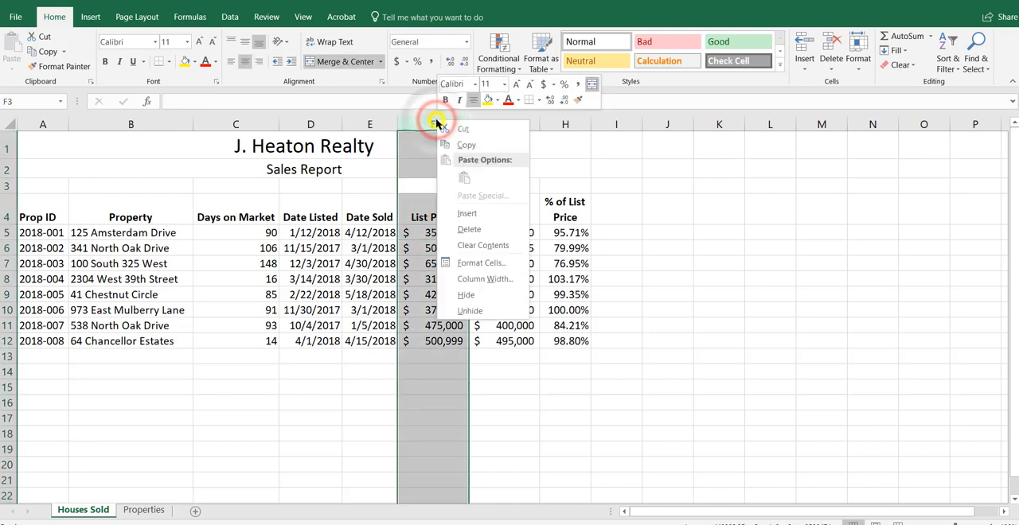
click(468, 214)
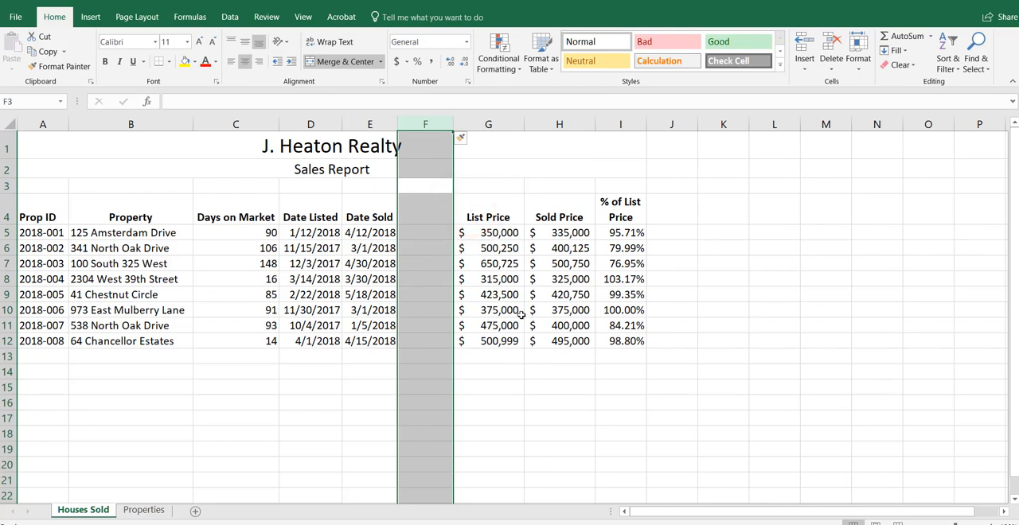
Step: Move the Days on Market column, heading and values C4:C12, into the blank column F starting at F4
drag(224, 234, 230, 340)
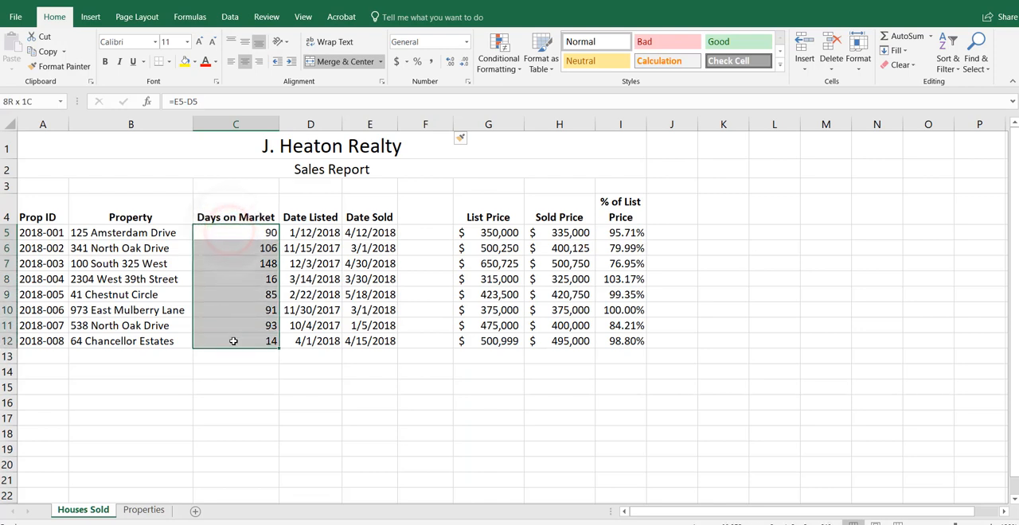
click(216, 210)
drag(219, 224, 228, 341)
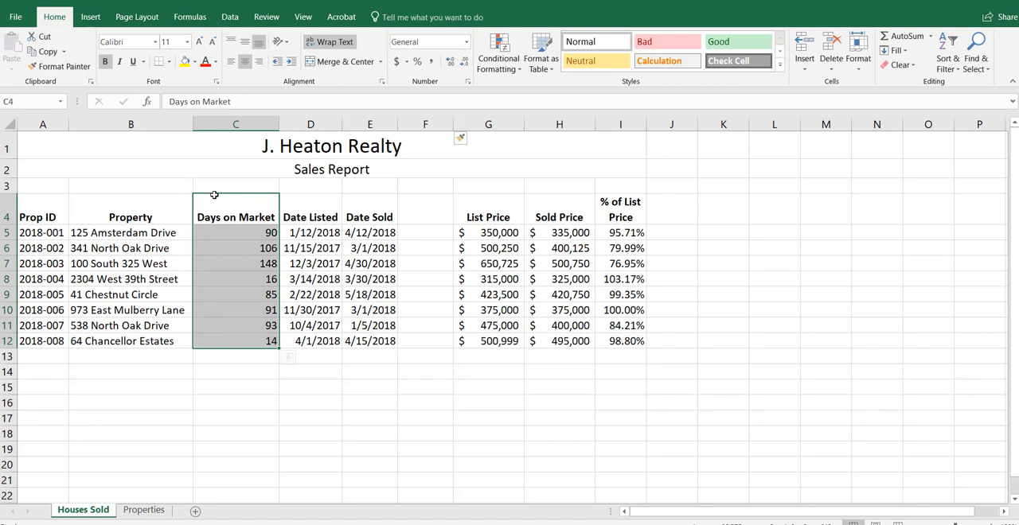
drag(214, 195, 419, 224)
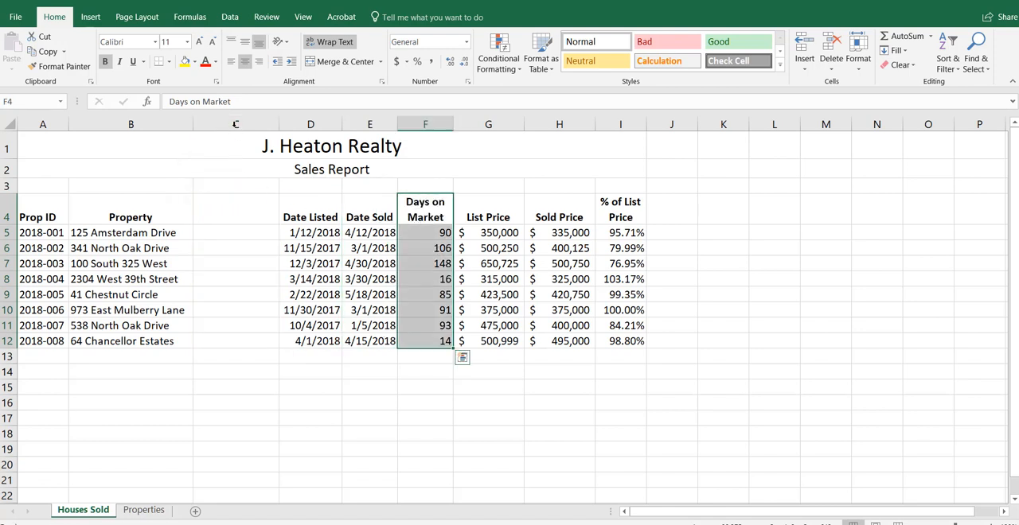
Step: Delete the emptied column C between the Property and Date Listed columns
click(235, 124)
right_click(235, 125)
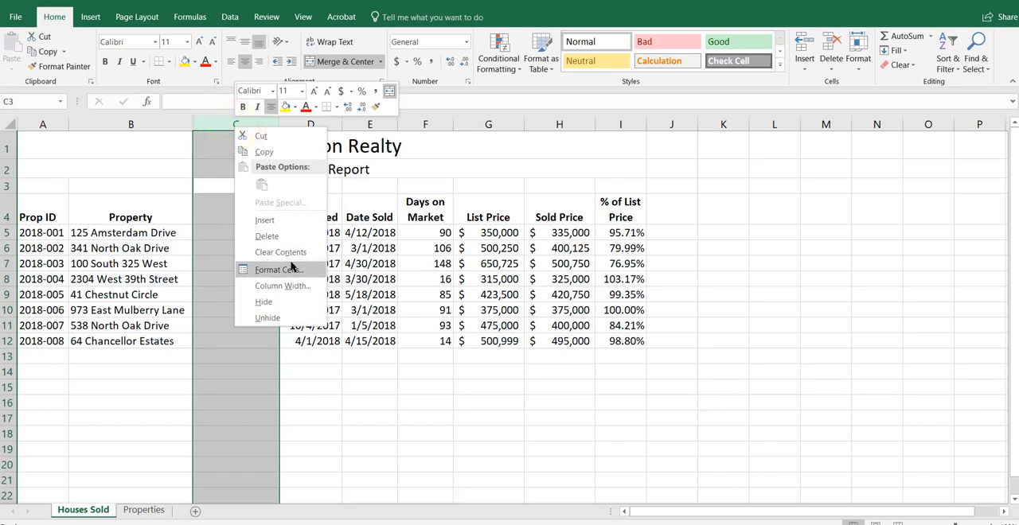
click(269, 237)
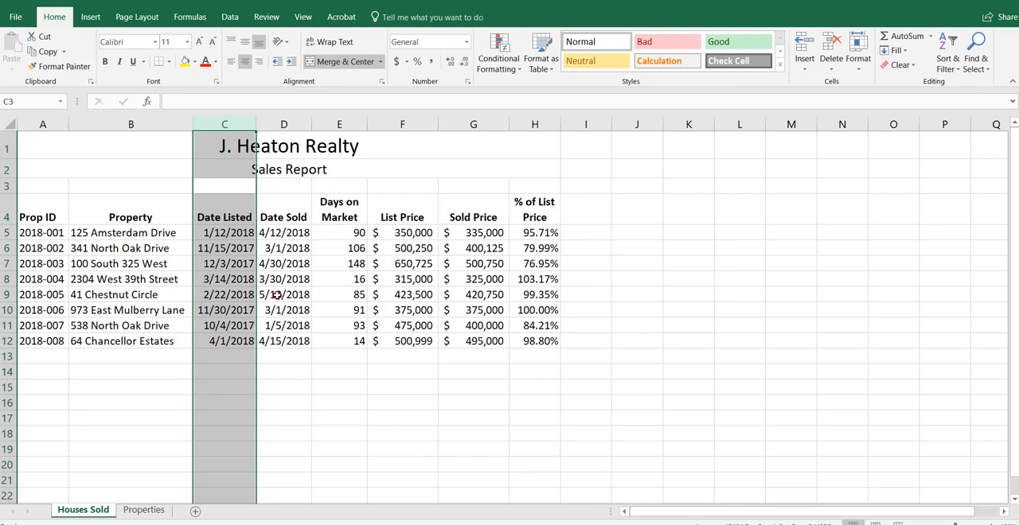
Step: Change the Date Listed for 41 Chestnut Circle in C9 to 4/22
click(278, 295)
click(212, 295)
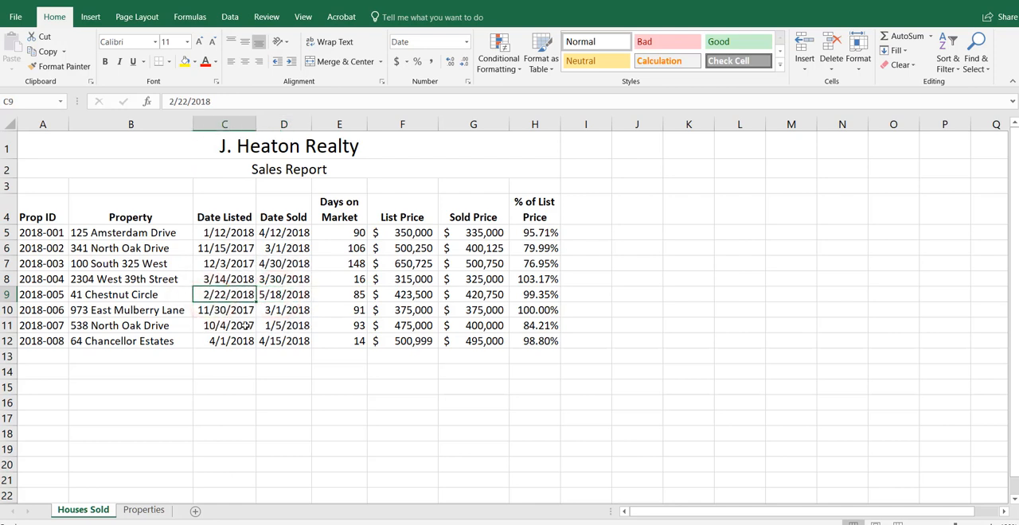
text(4)
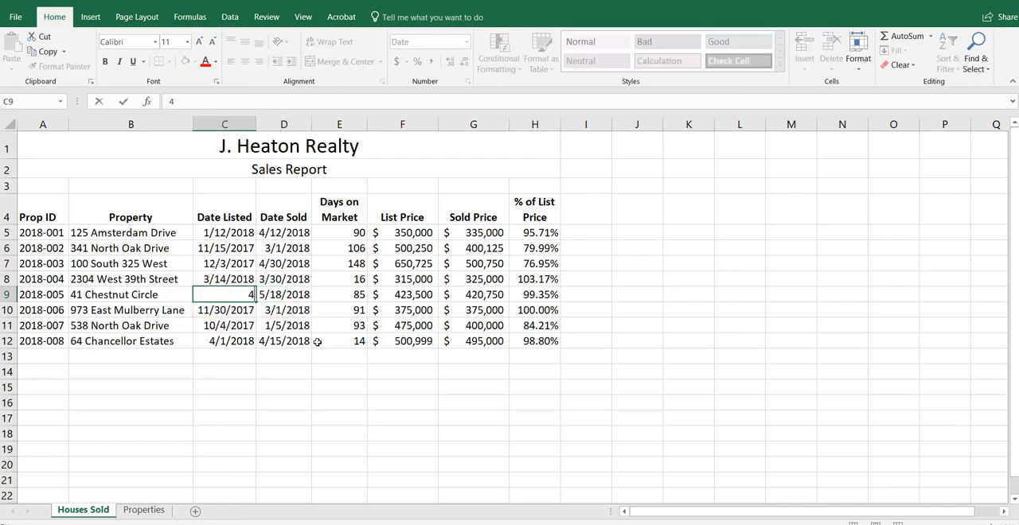
text(/22)
key(Return)
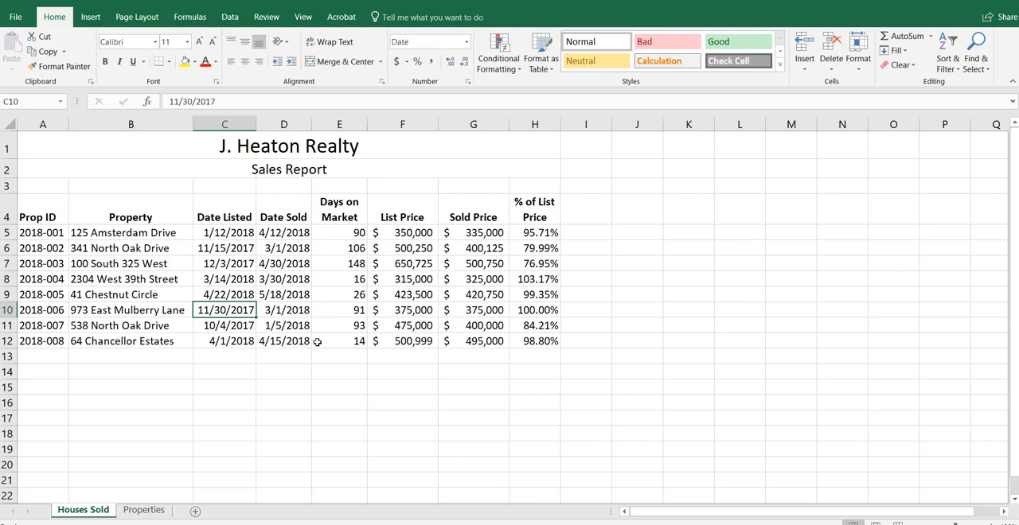
key(Up)
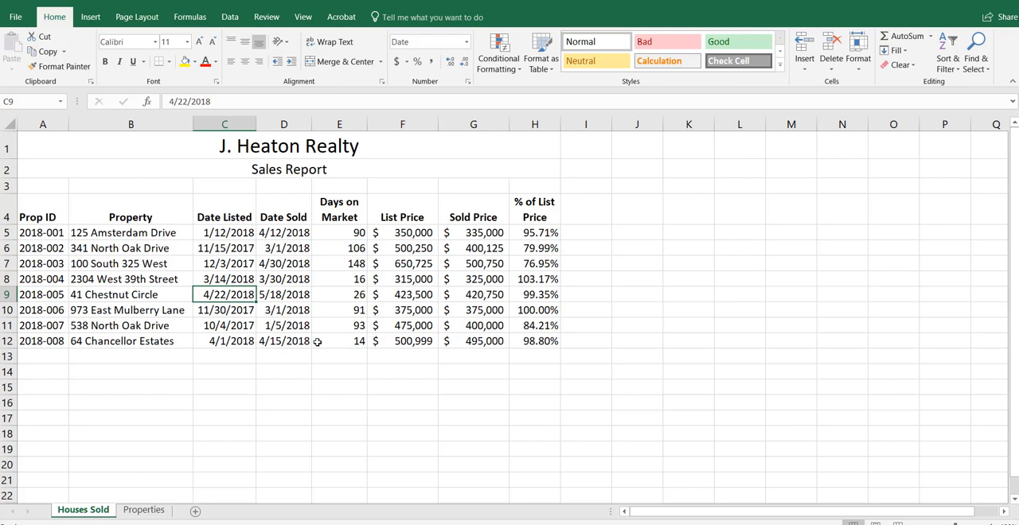
key(Up)
key(Up)
key(Up)
key(Up)
key(Right)
key(Right)
key(Right)
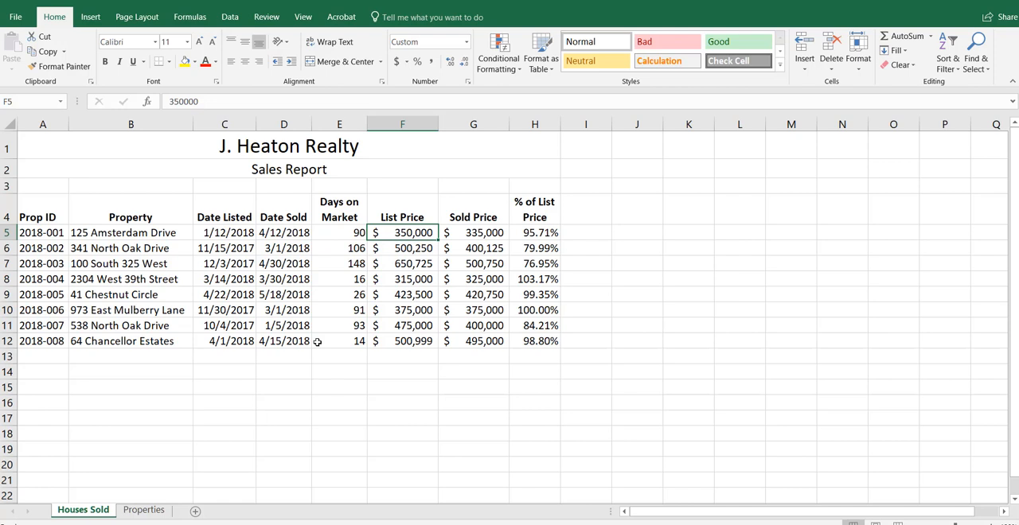
text(355000)
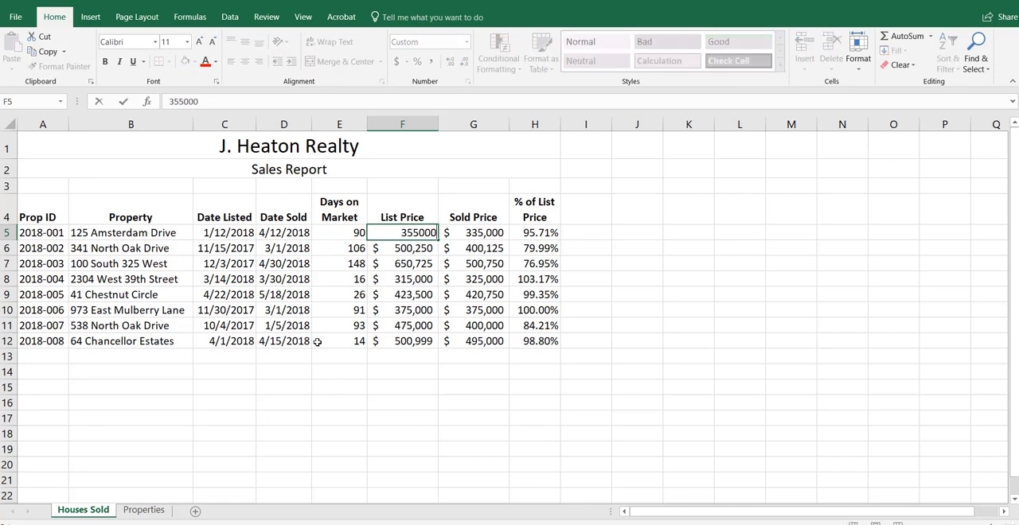
key(Return)
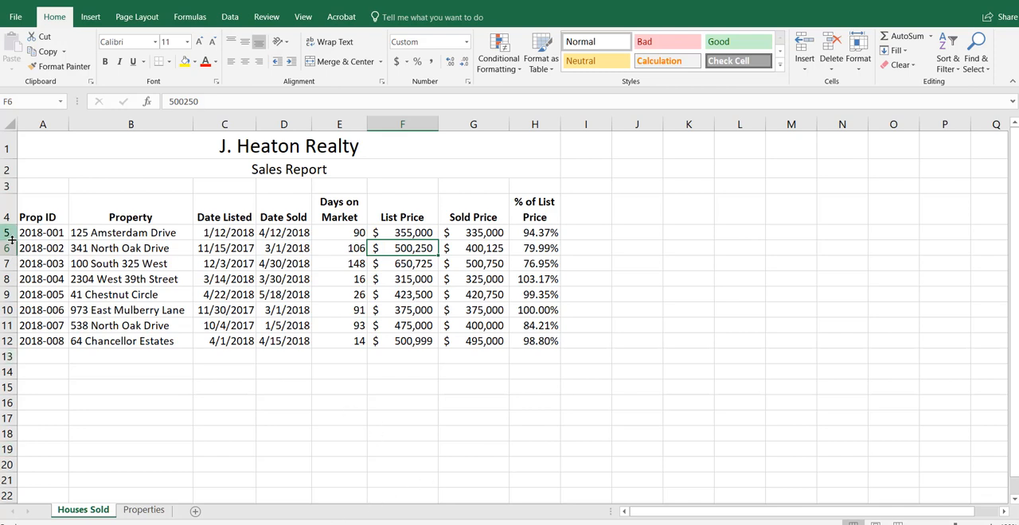
Step: Set the height of rows 5 through 12 to 25 and middle-align their contents vertically
drag(6, 232, 7, 341)
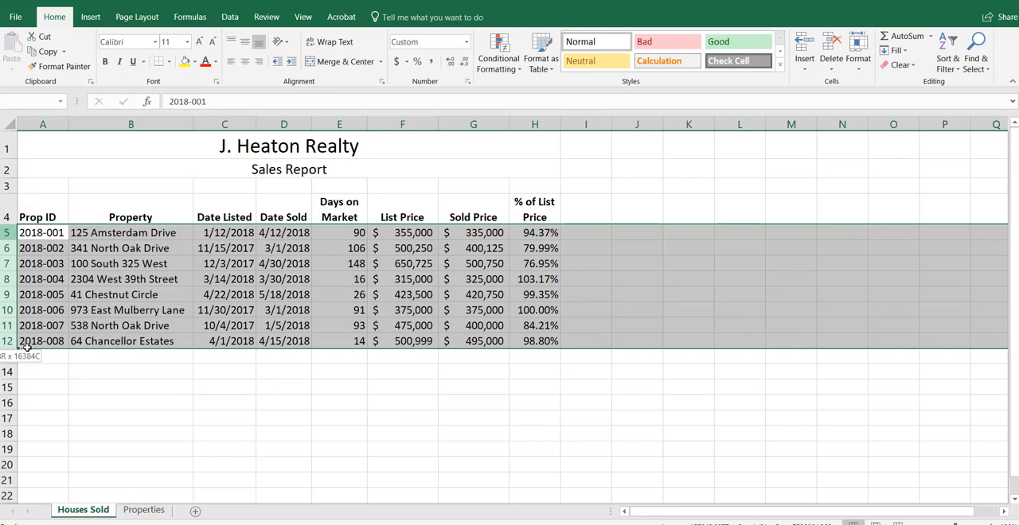
click(858, 70)
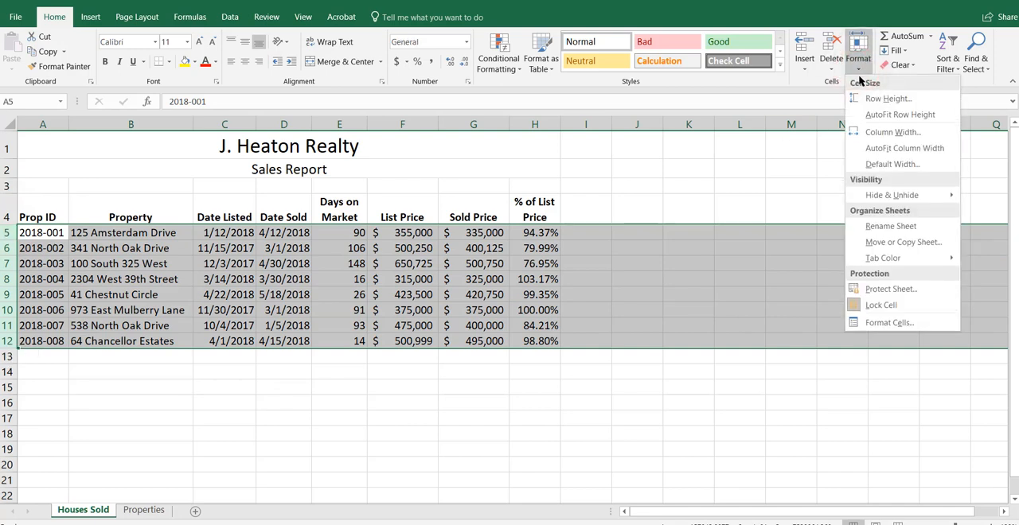
click(869, 113)
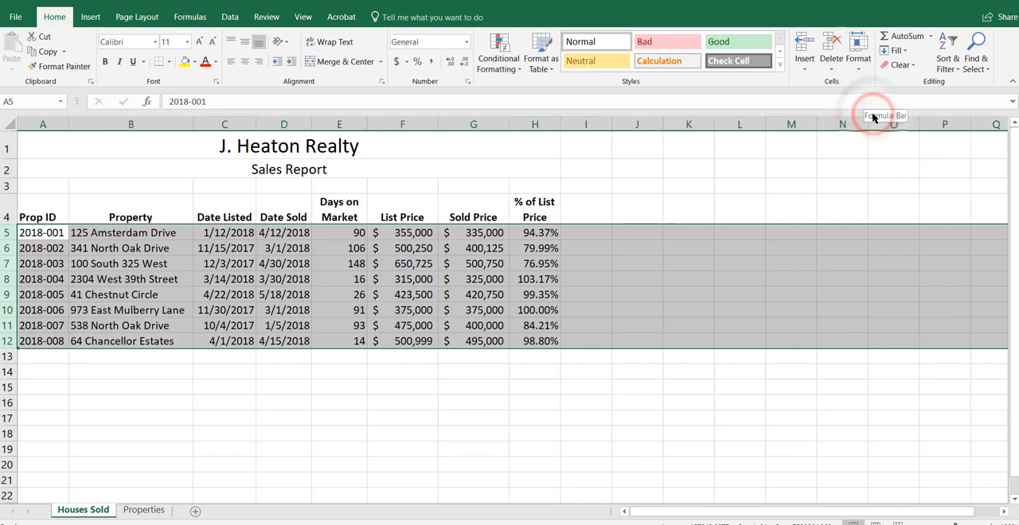
click(858, 70)
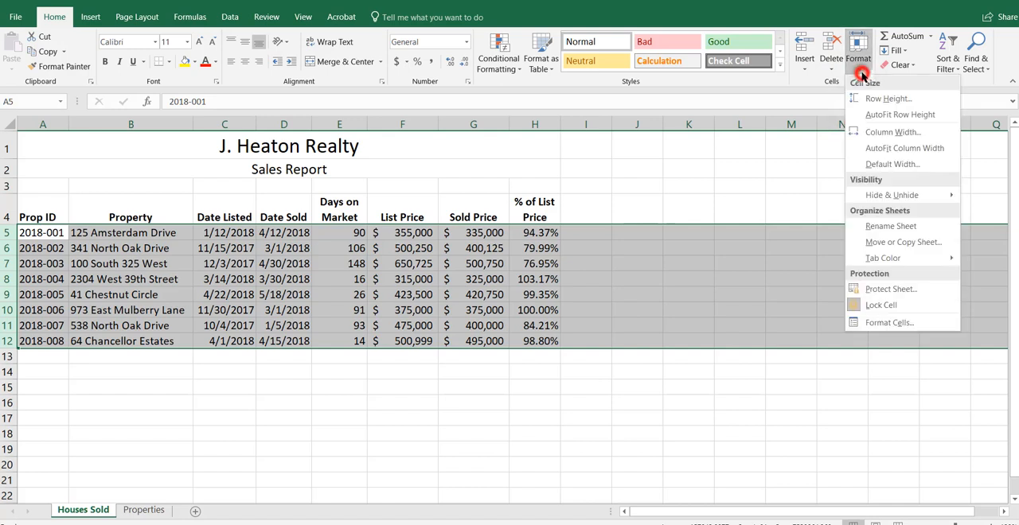
click(899, 98)
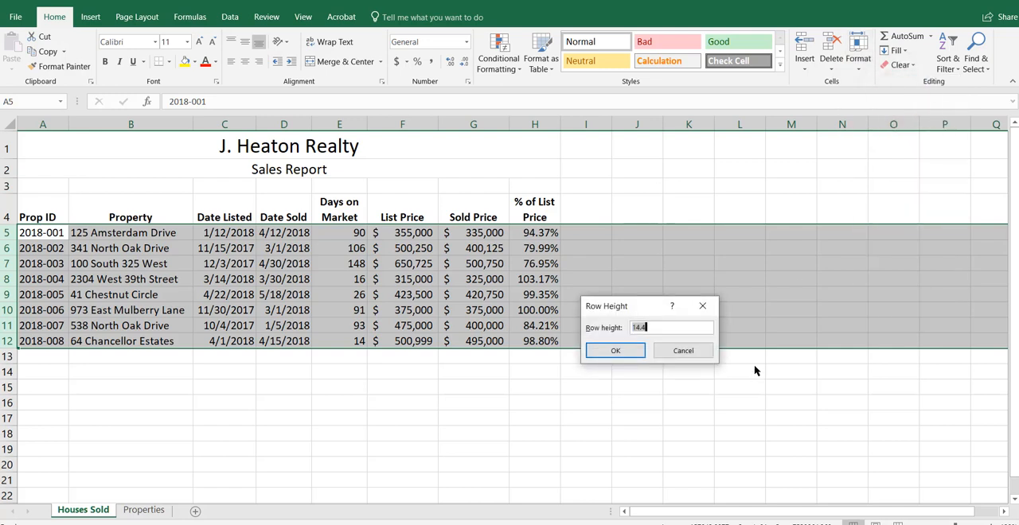
text(25)
key(Return)
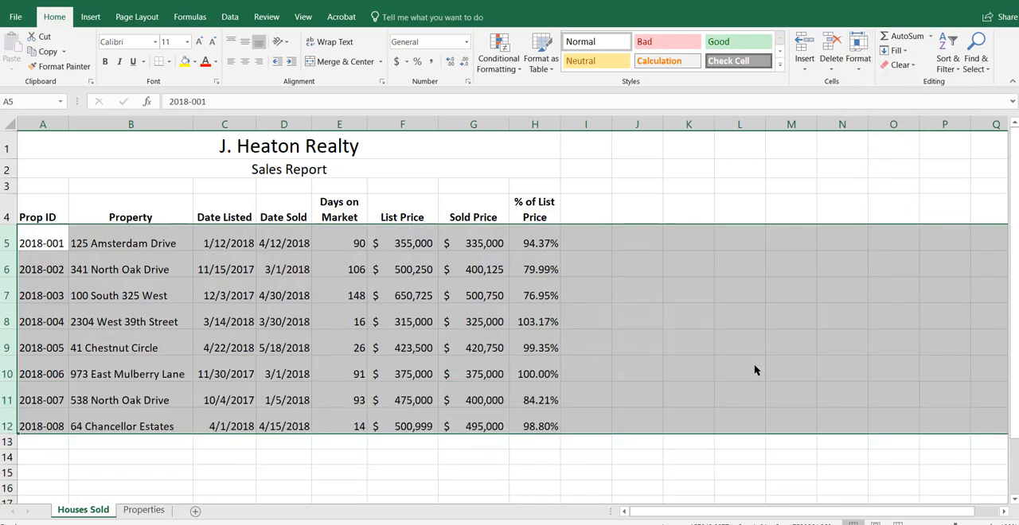
click(244, 44)
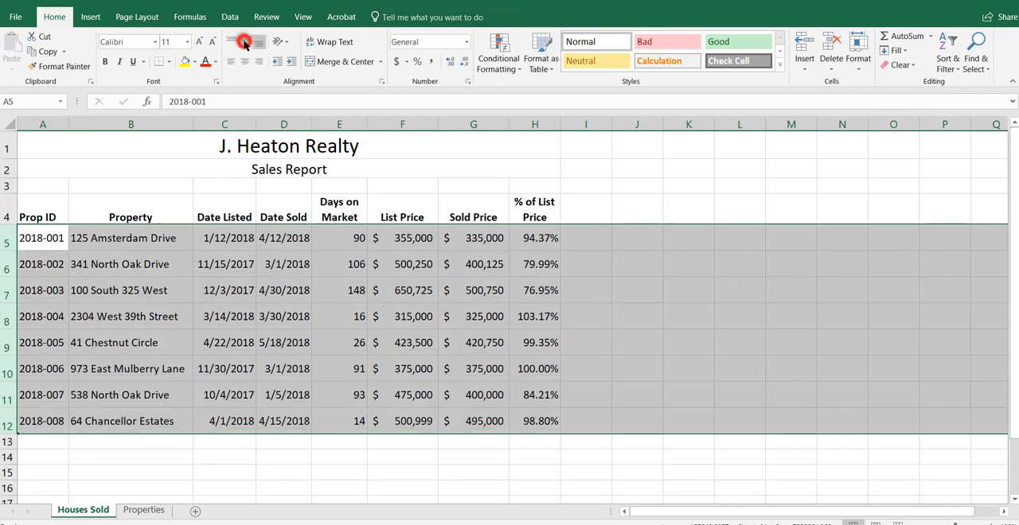
click(278, 286)
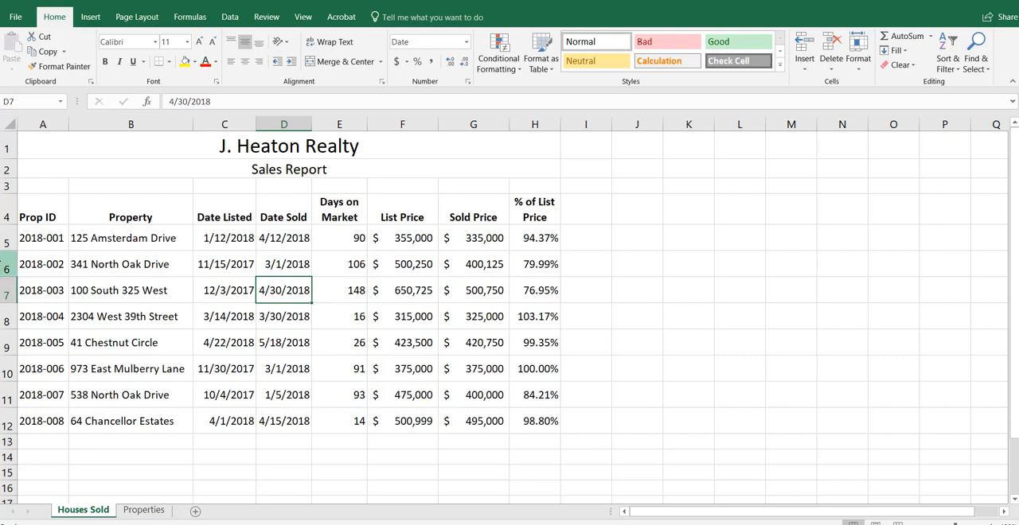
Step: Apply all borders to the table range A4:H12
drag(29, 213, 535, 421)
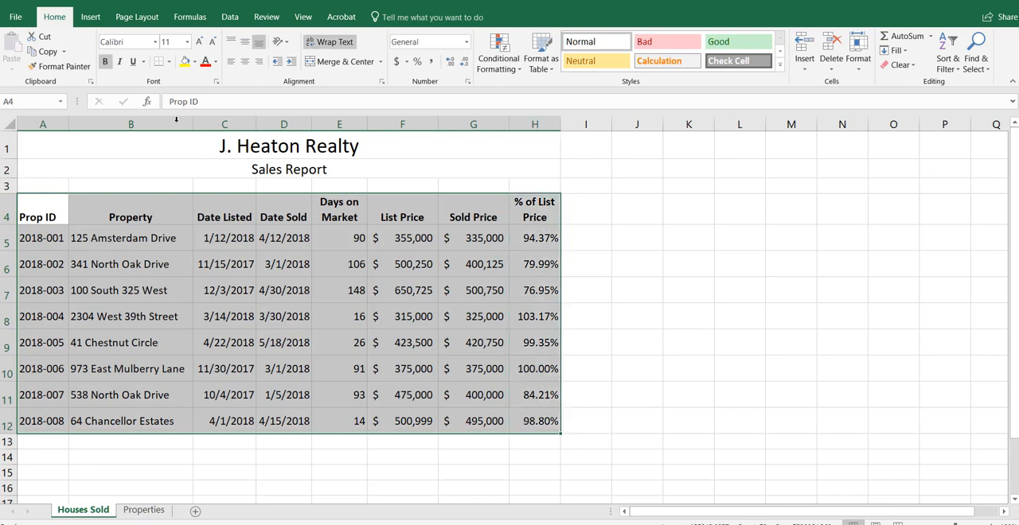
click(168, 62)
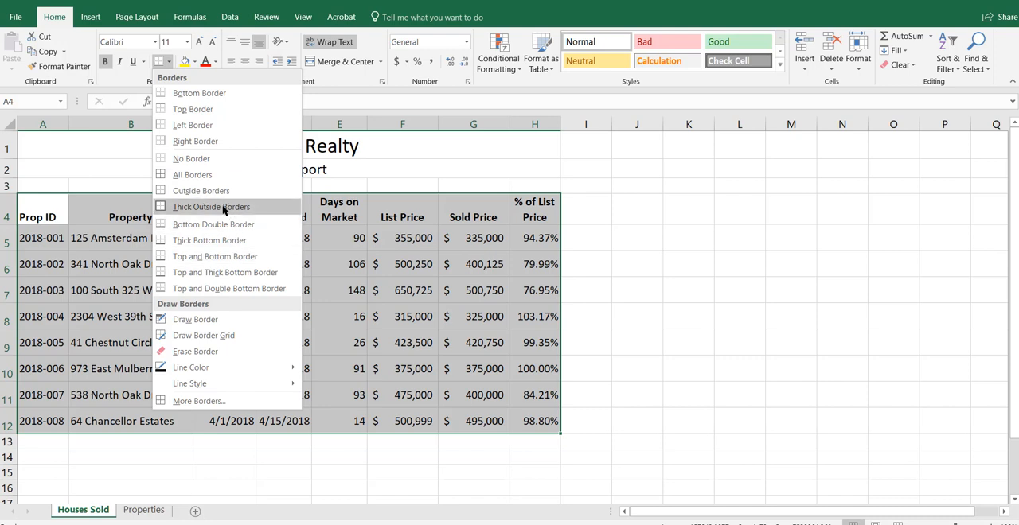
click(207, 174)
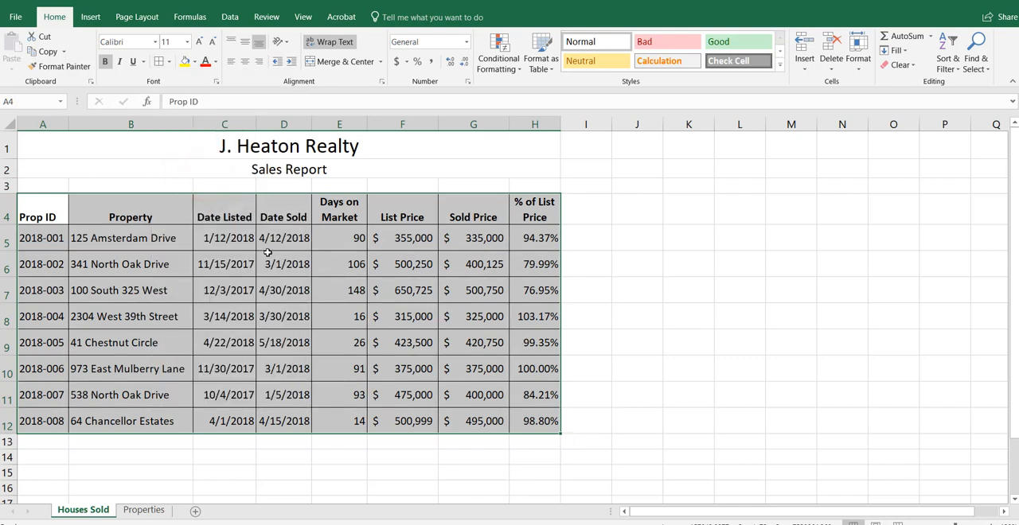
Step: In the cell formatting of A4:H12, choose the green theme color and apply it to the inside and outline borders
right_click(238, 213)
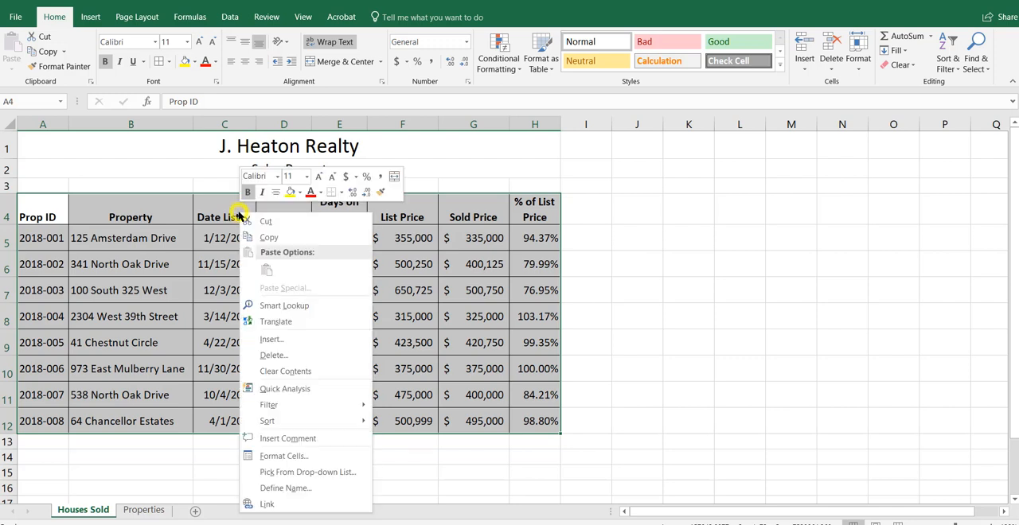
click(307, 456)
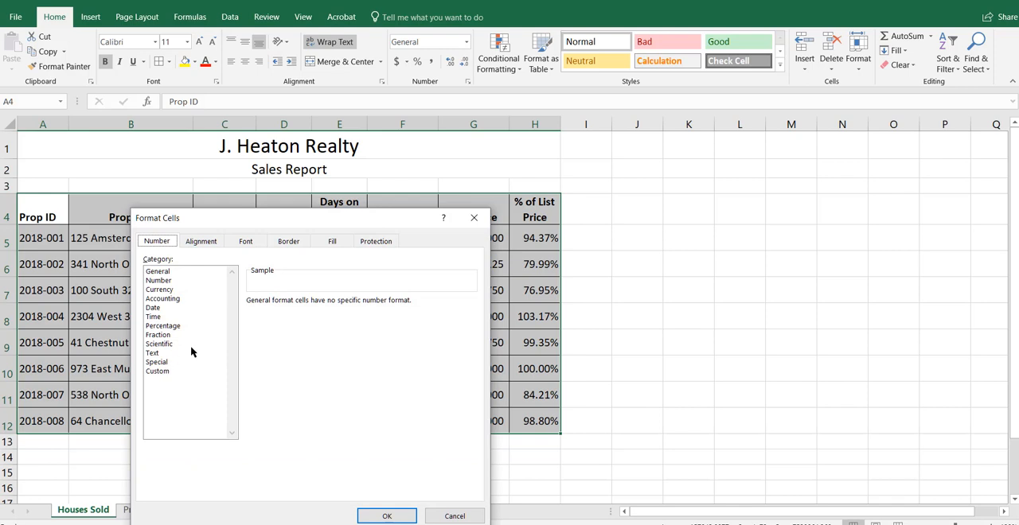
click(288, 242)
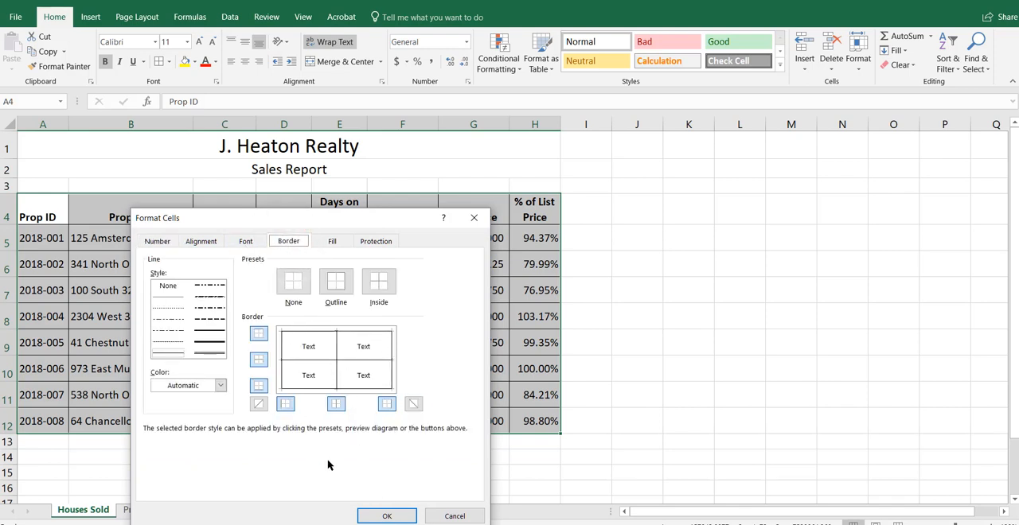
click(220, 386)
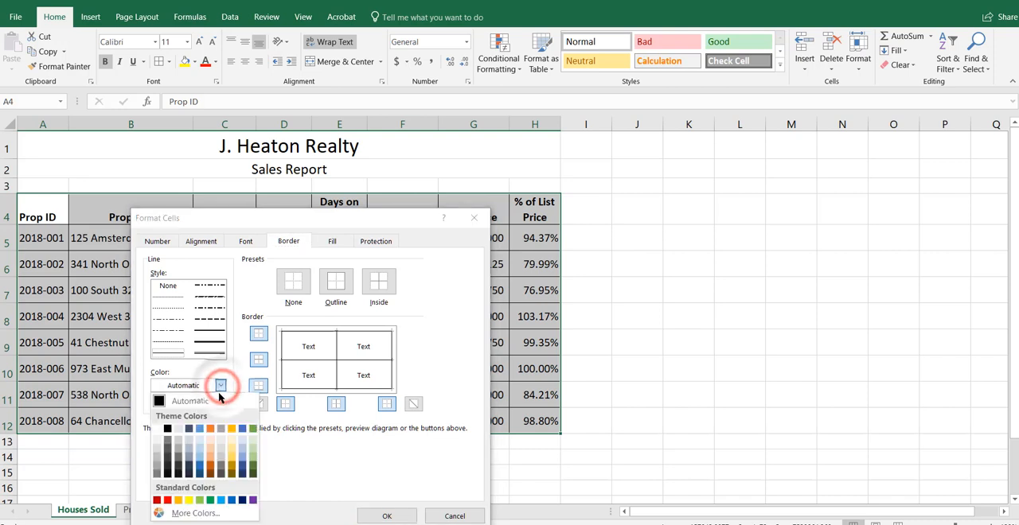
click(253, 430)
click(282, 358)
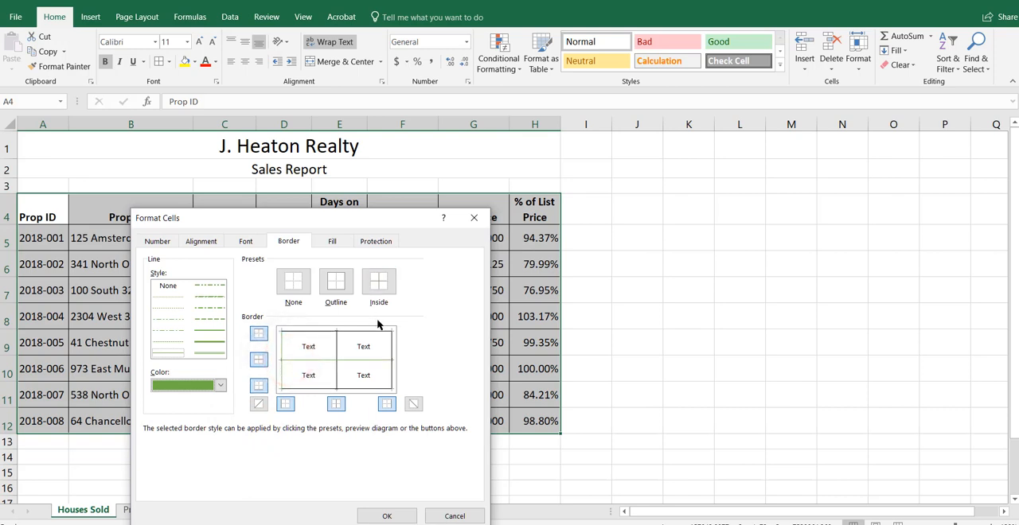
click(378, 281)
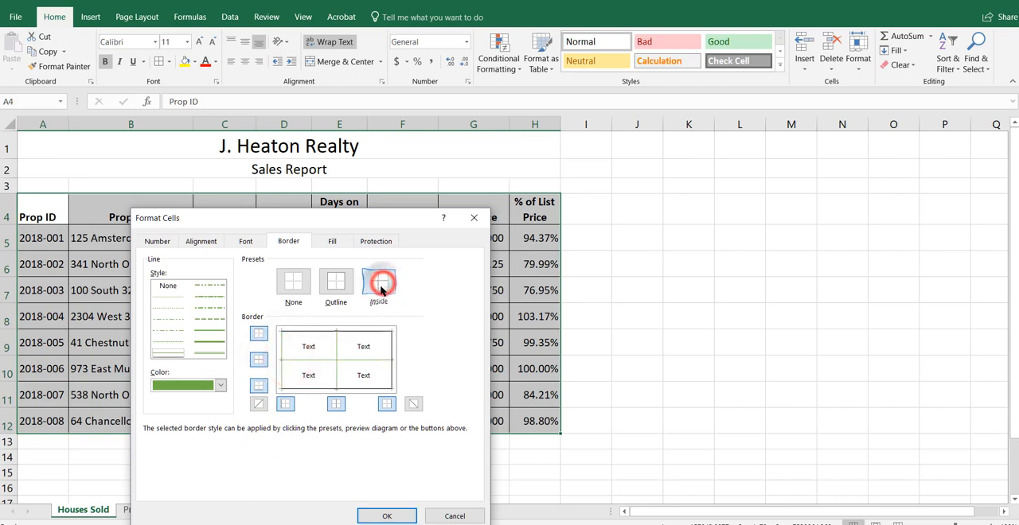
click(335, 283)
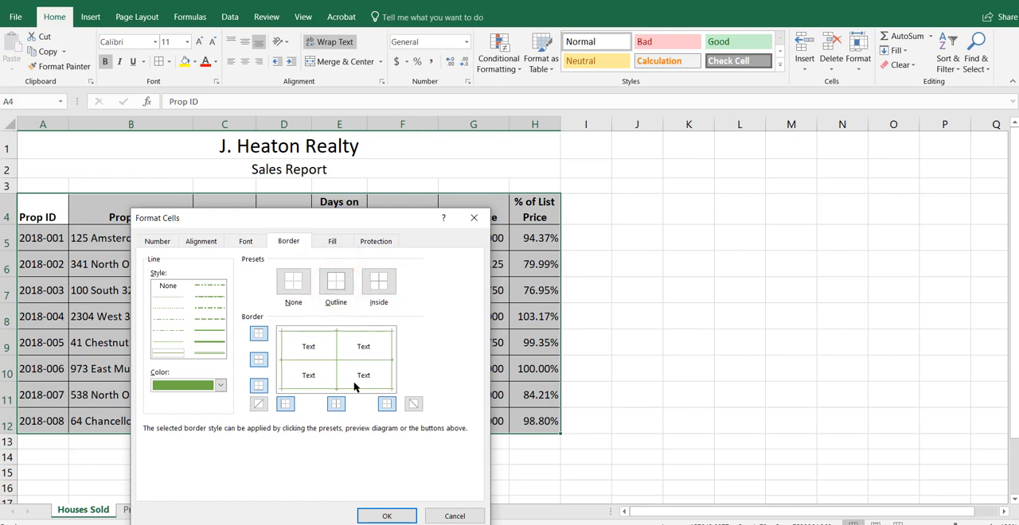
Step: Choose a thicker solid green line style and apply it to all inside and outside borders of A4:H12
click(214, 343)
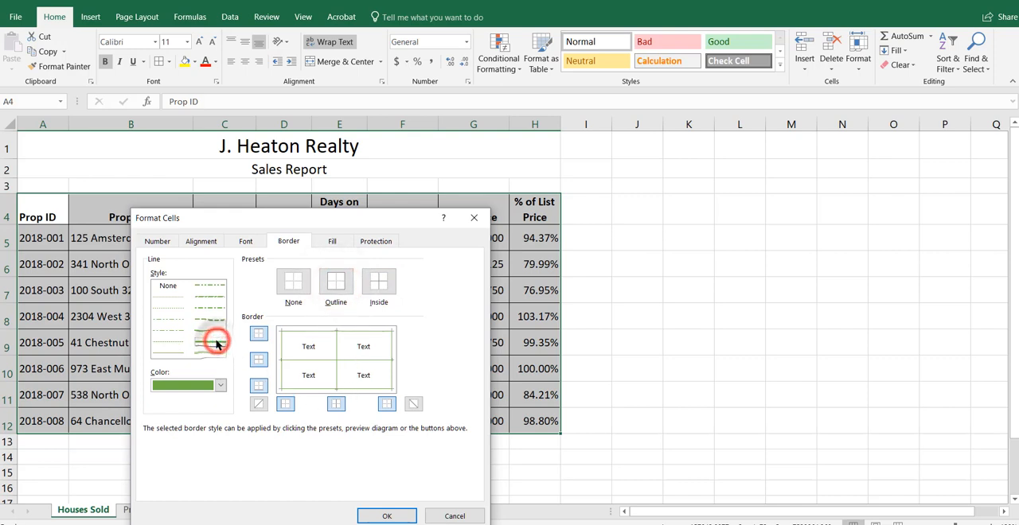
click(319, 331)
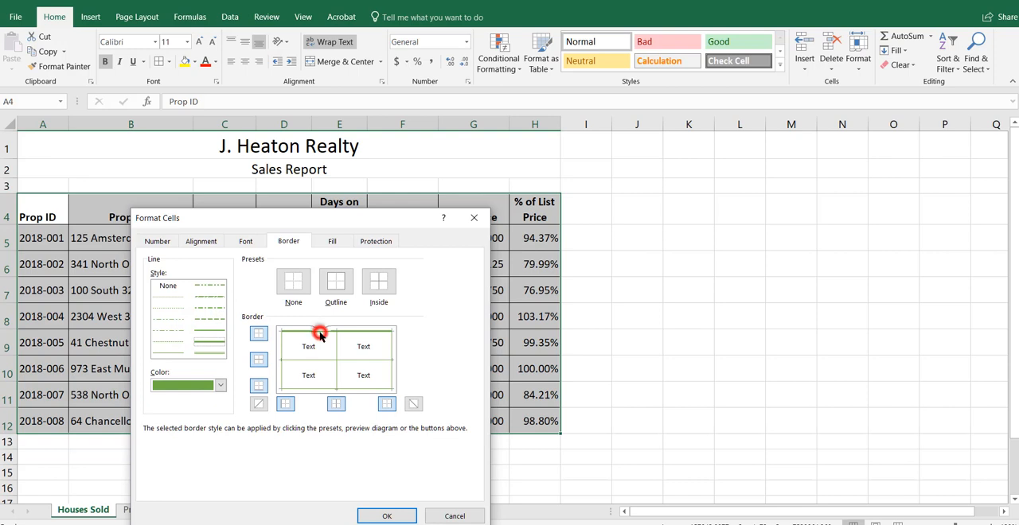
click(319, 389)
click(337, 334)
click(337, 344)
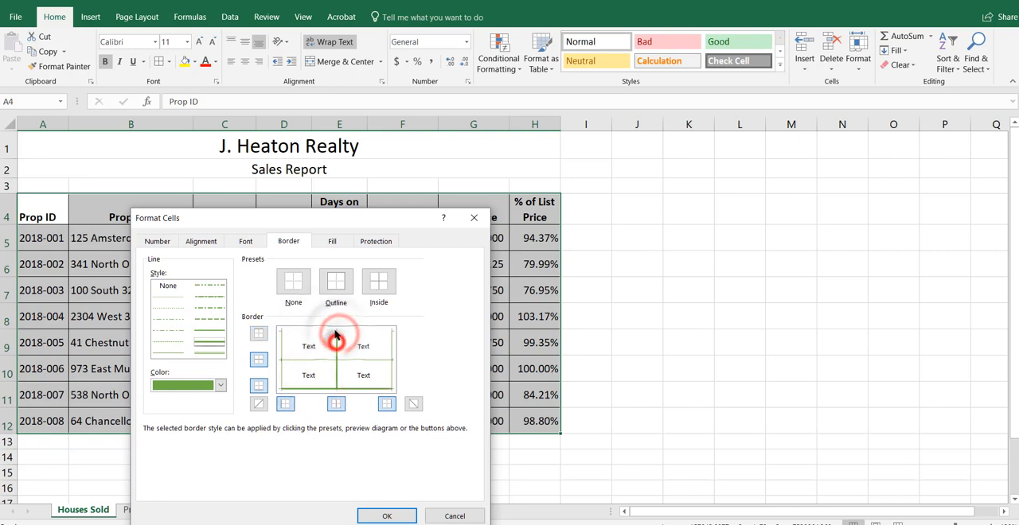
click(336, 328)
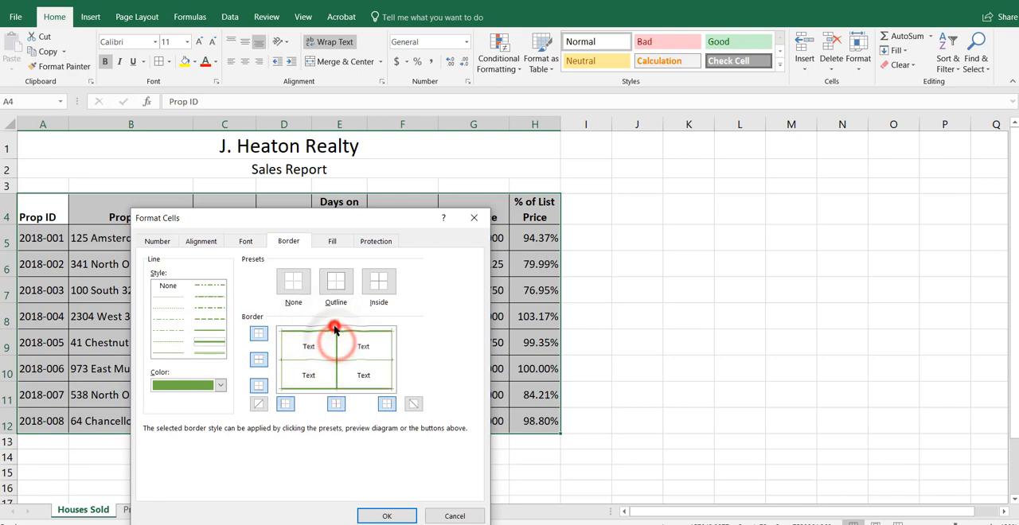
click(284, 346)
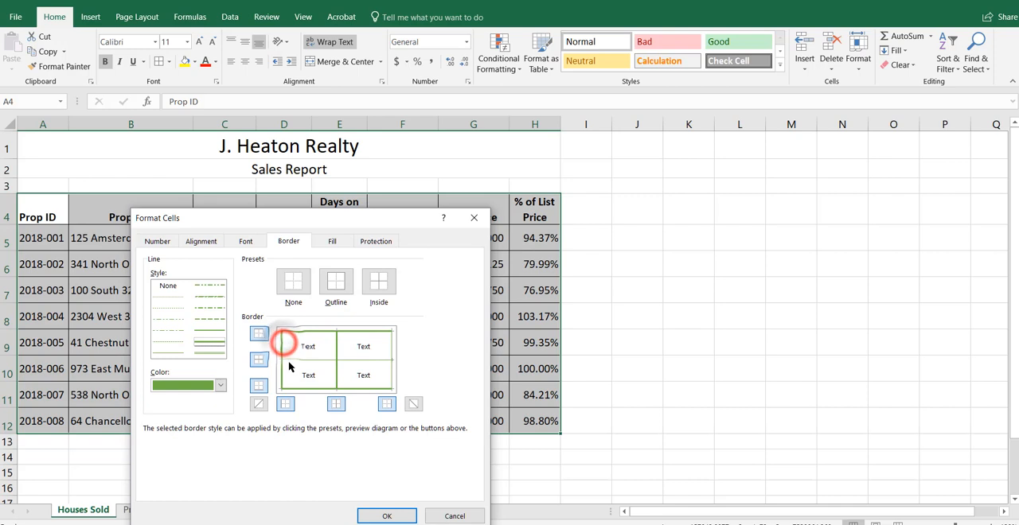
click(389, 338)
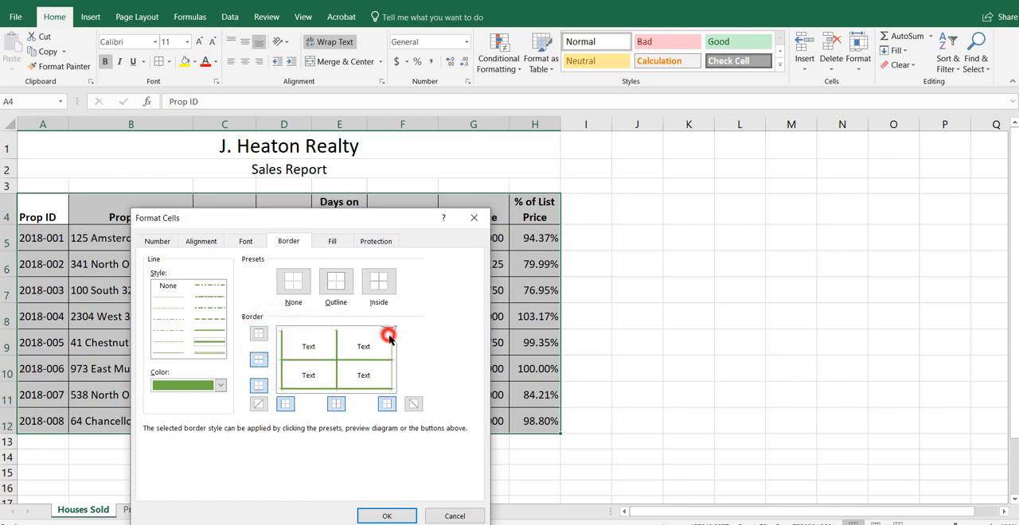
click(389, 388)
click(387, 516)
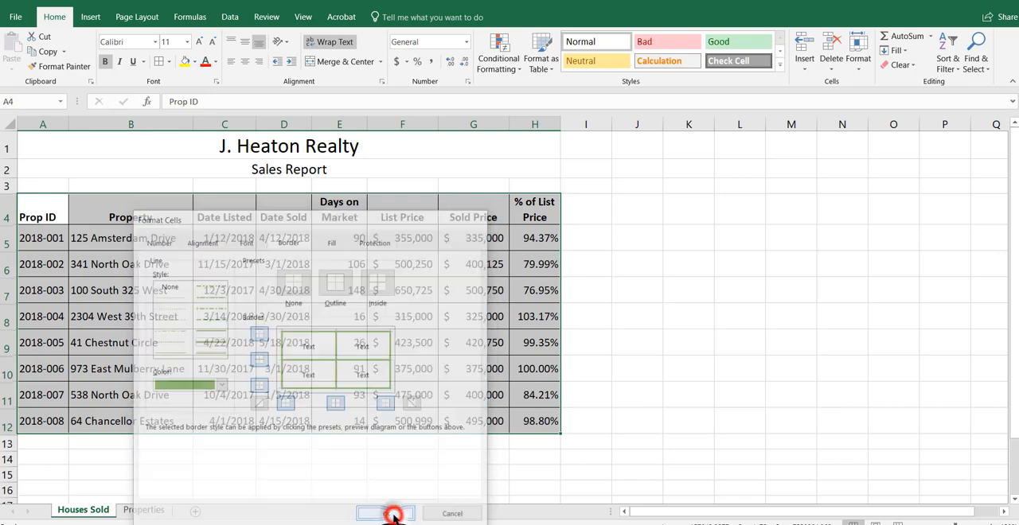
click(406, 342)
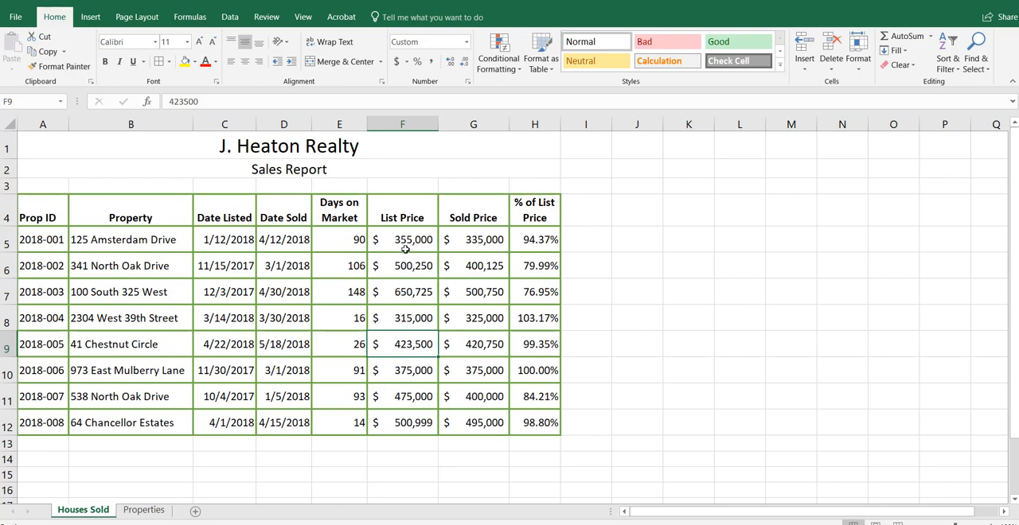
Step: Right-align the Days on Market values in E5:E12 and increase their indent by two levels
drag(342, 239, 338, 427)
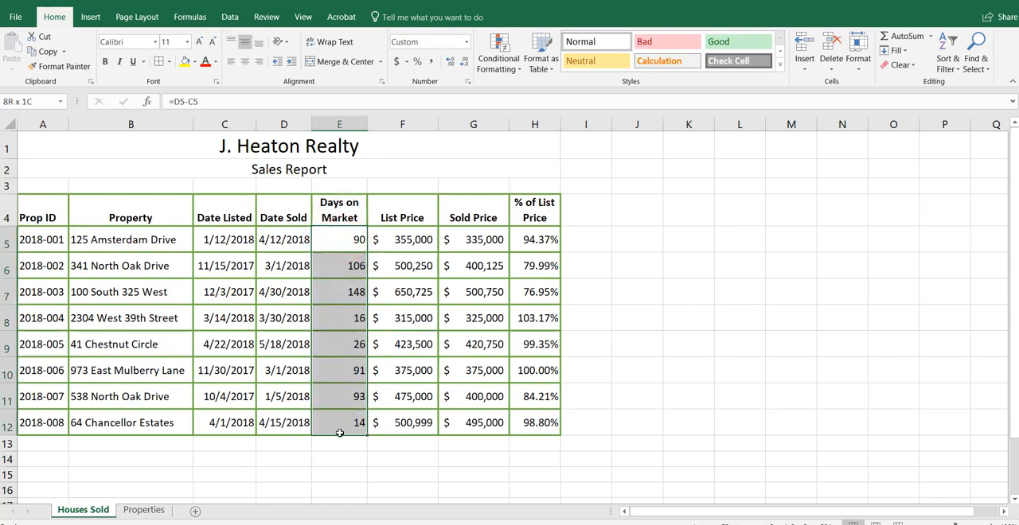
click(258, 61)
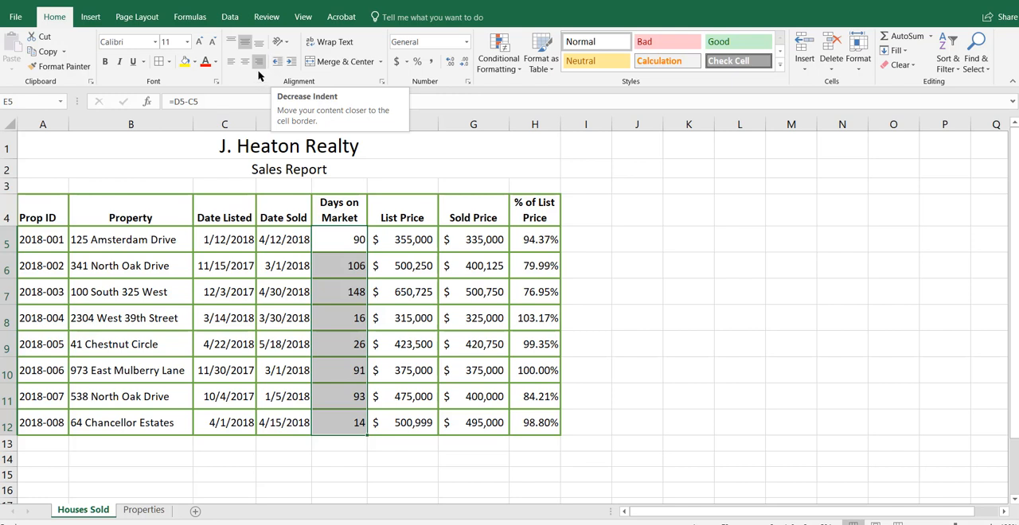
click(271, 63)
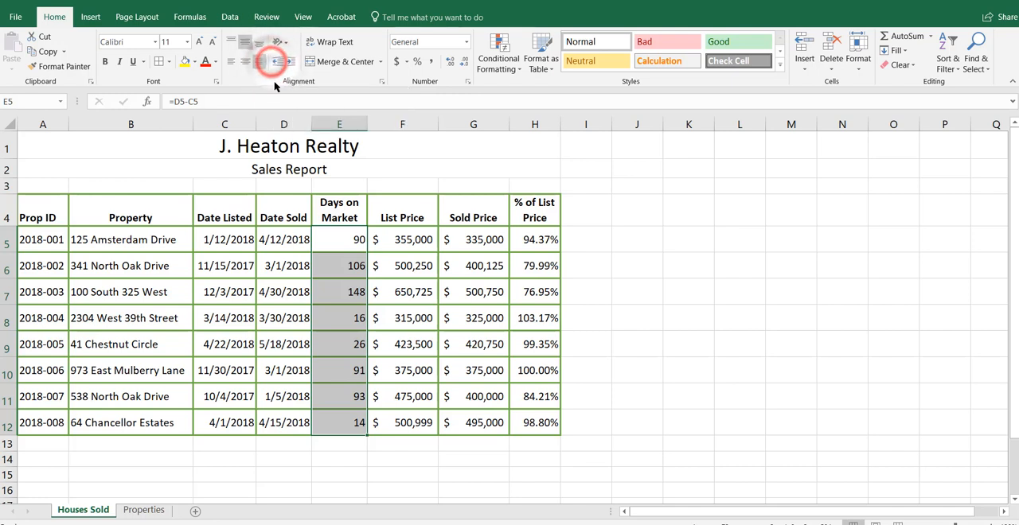
click(289, 61)
click(288, 60)
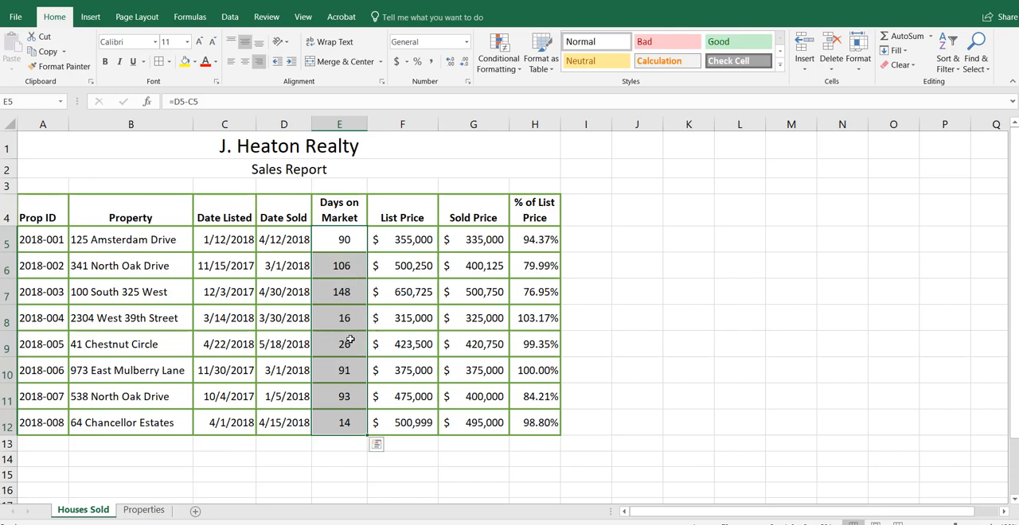
click(326, 367)
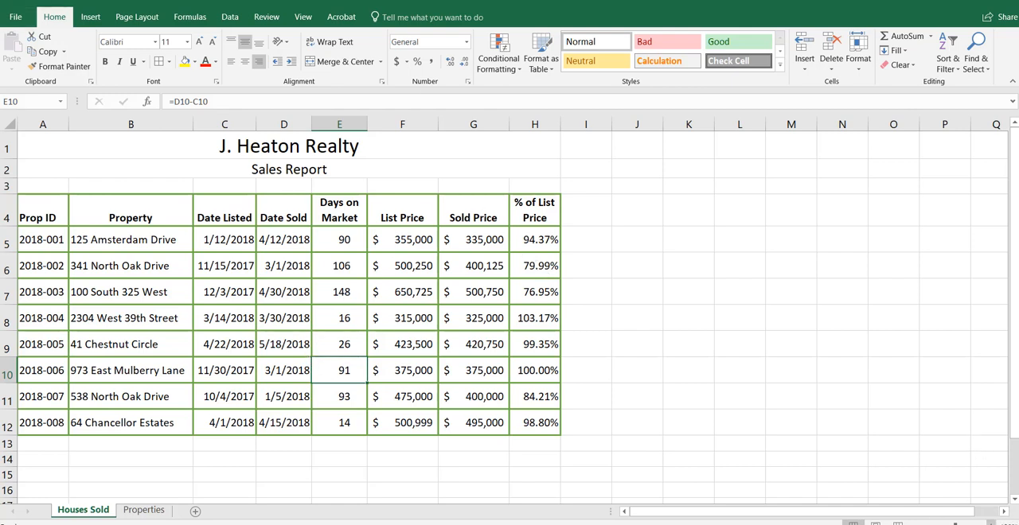
Step: Zoom in on the Houses Sold sheet and permanently delete the Properties worksheet
click(990, 523)
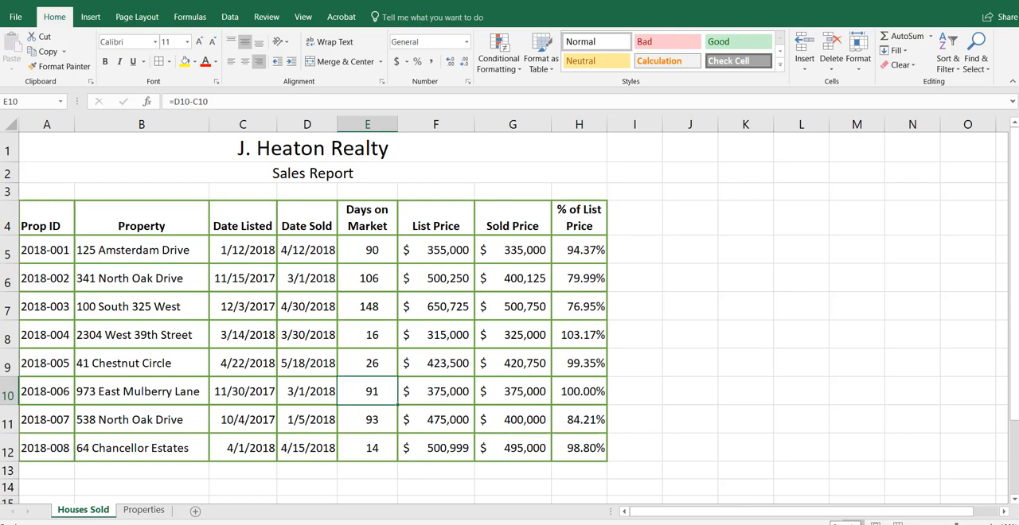
click(140, 510)
right_click(142, 510)
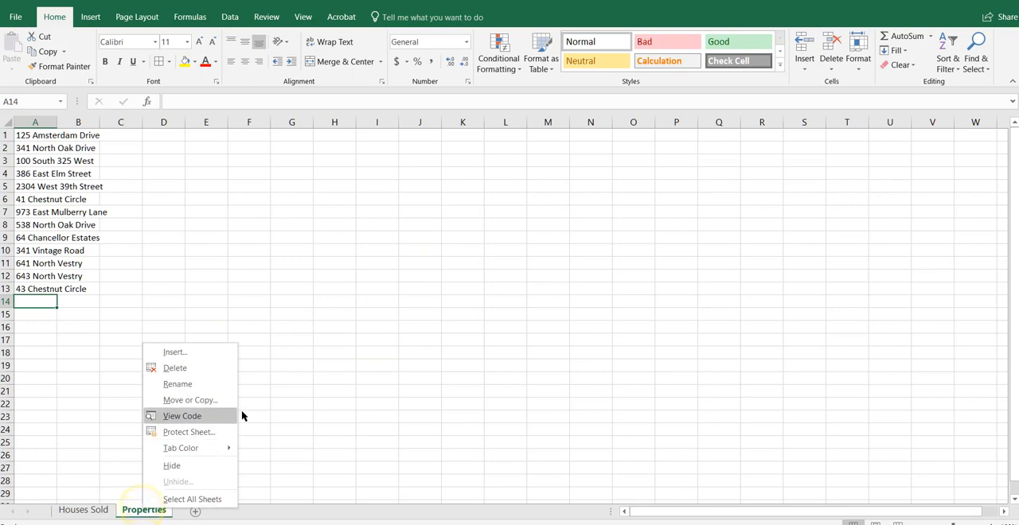
click(174, 368)
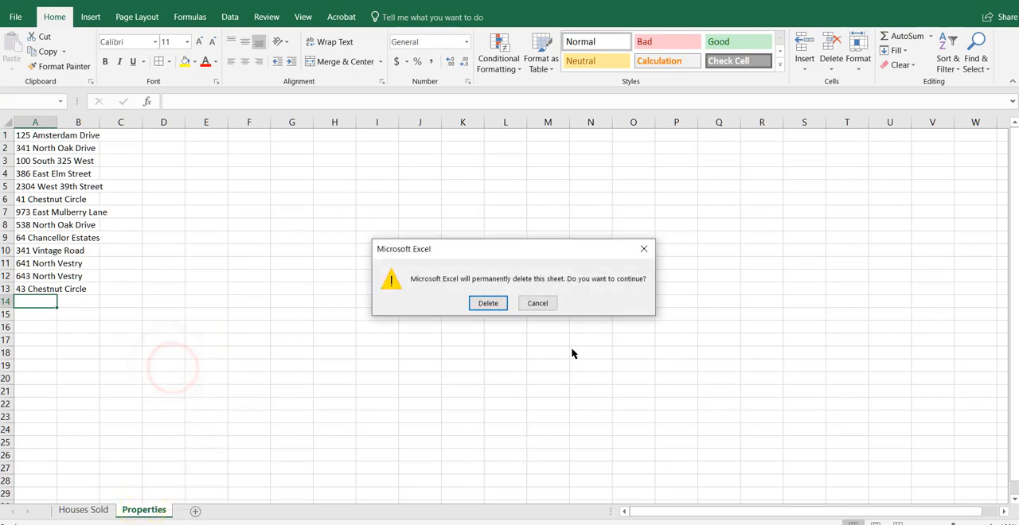
click(489, 304)
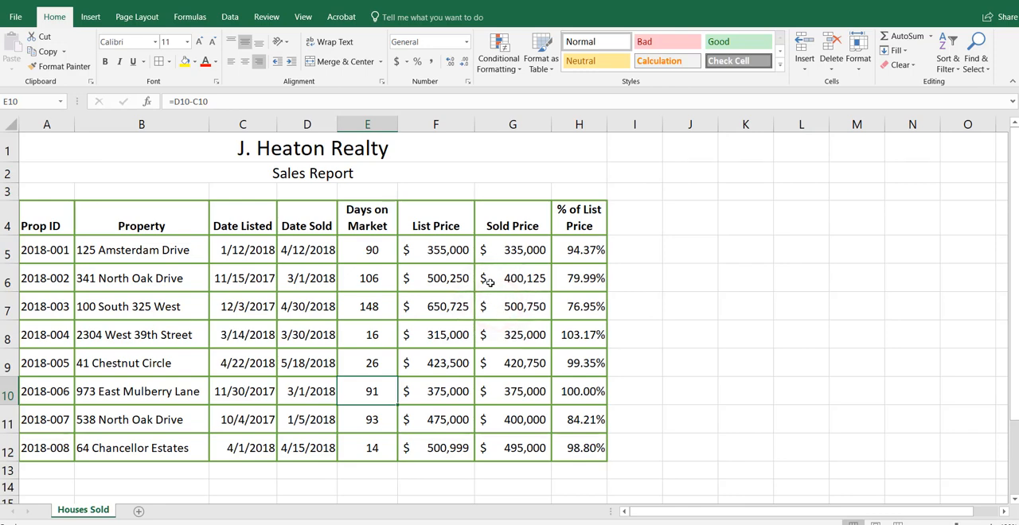
Step: Add a new worksheet after Houses Sold and name it Formulas
click(141, 512)
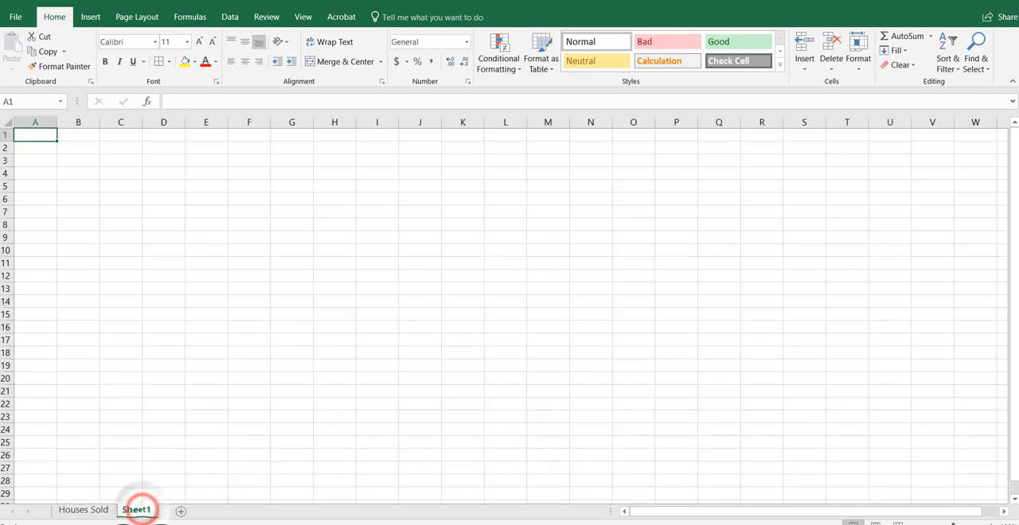
double_click(146, 512)
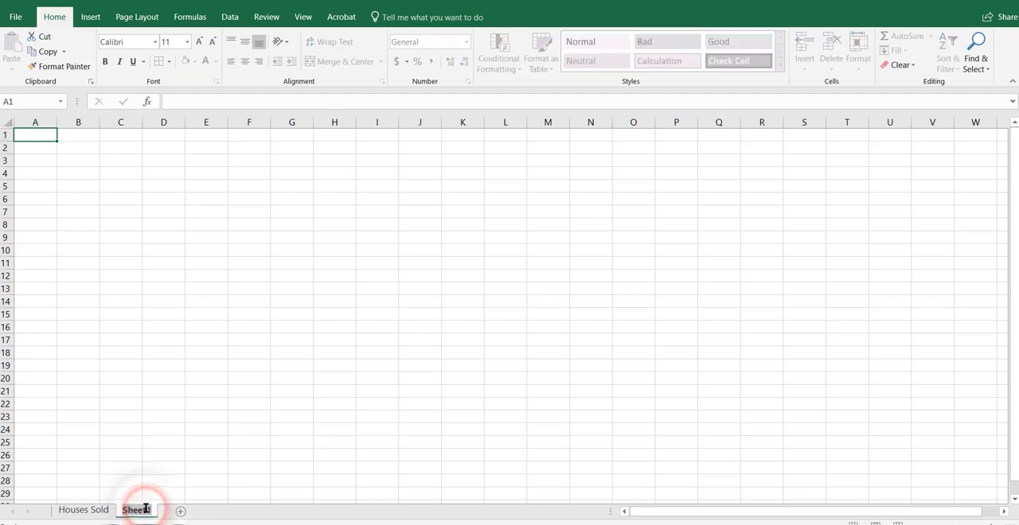
text(Formulas)
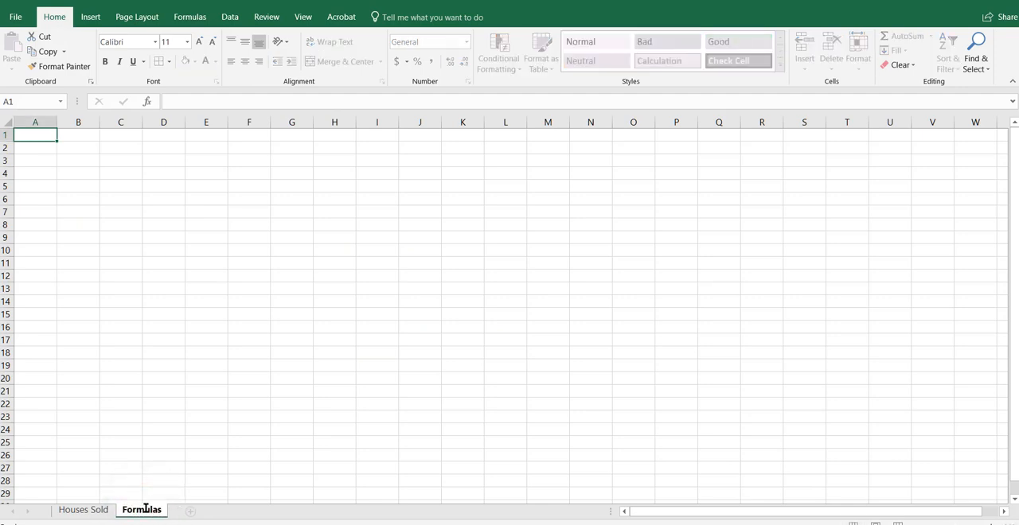
key(Return)
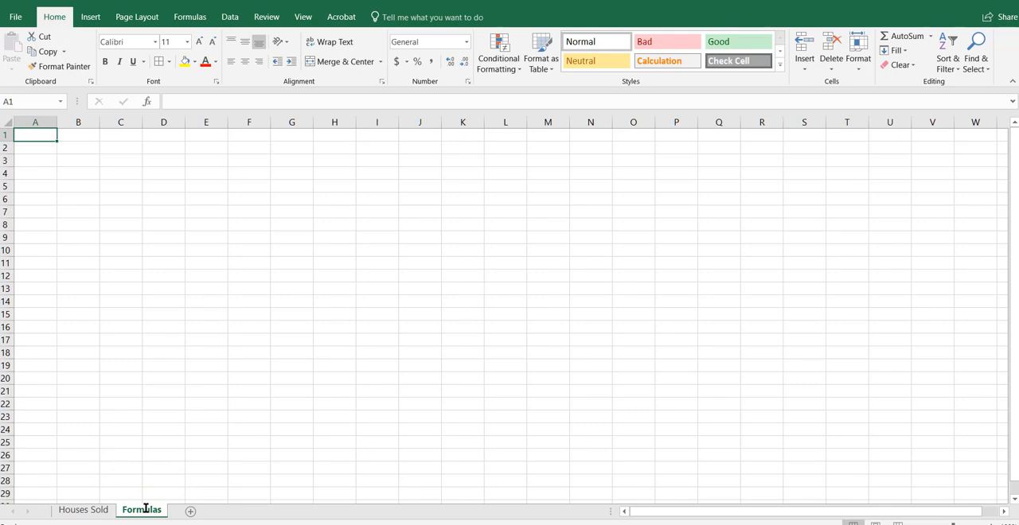
Step: Copy the entire Houses Sold worksheet and paste it into the Formulas sheet starting at A1
click(96, 510)
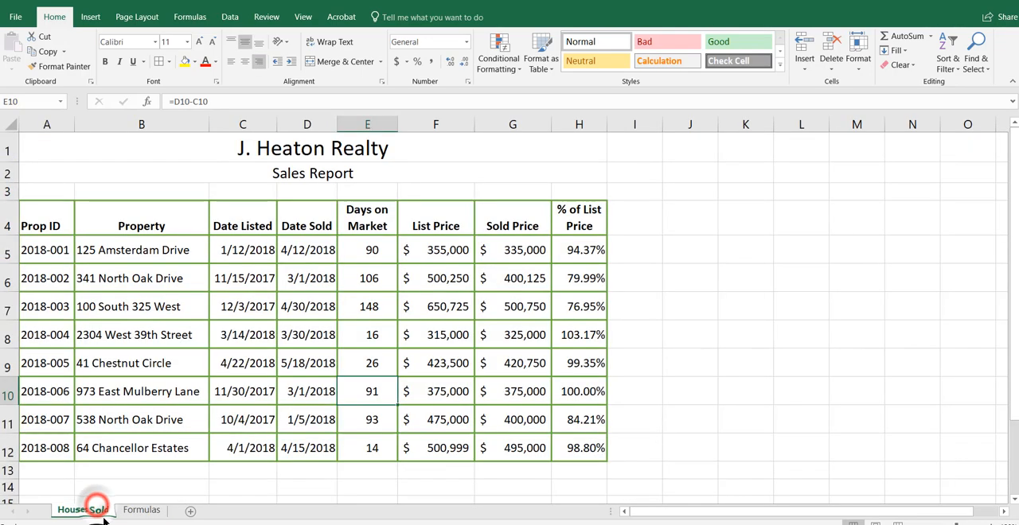
key(ctrl+a)
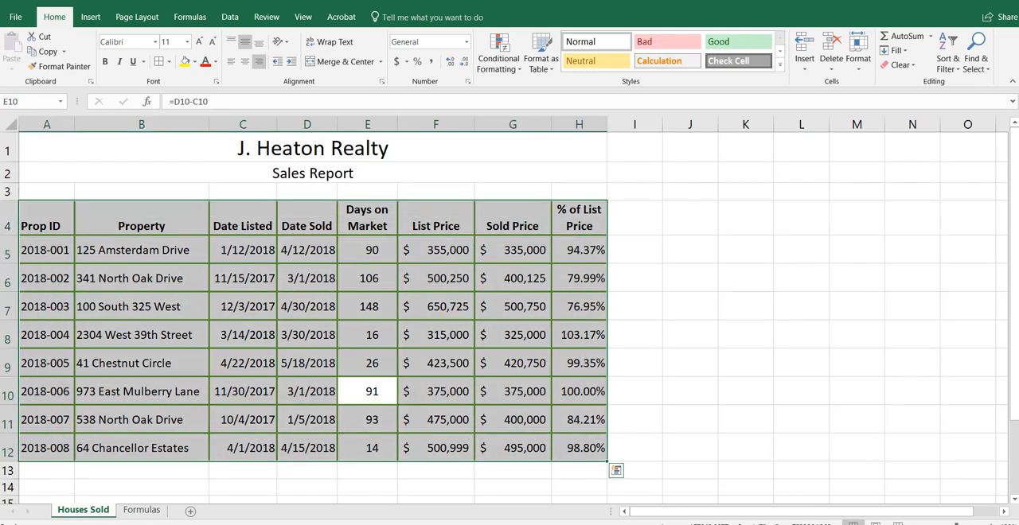
click(719, 423)
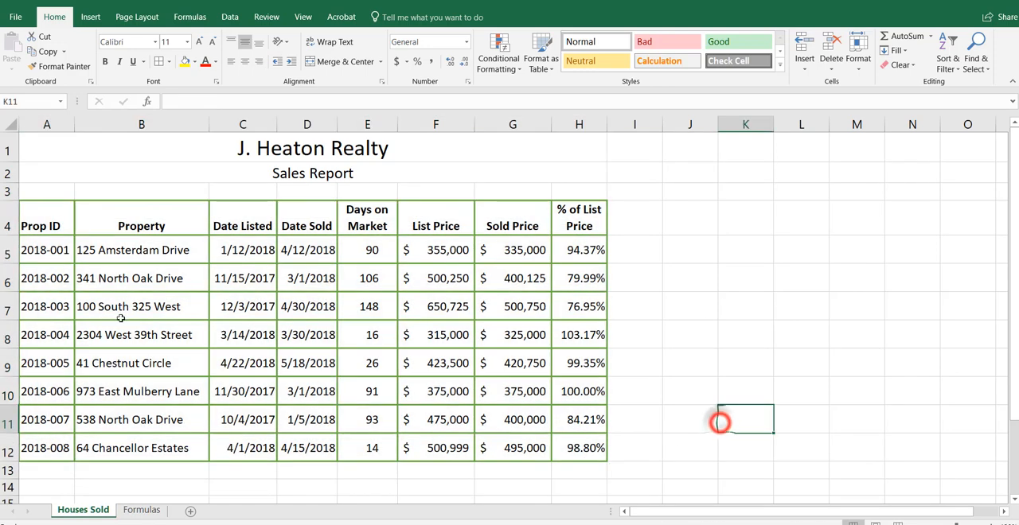
click(18, 125)
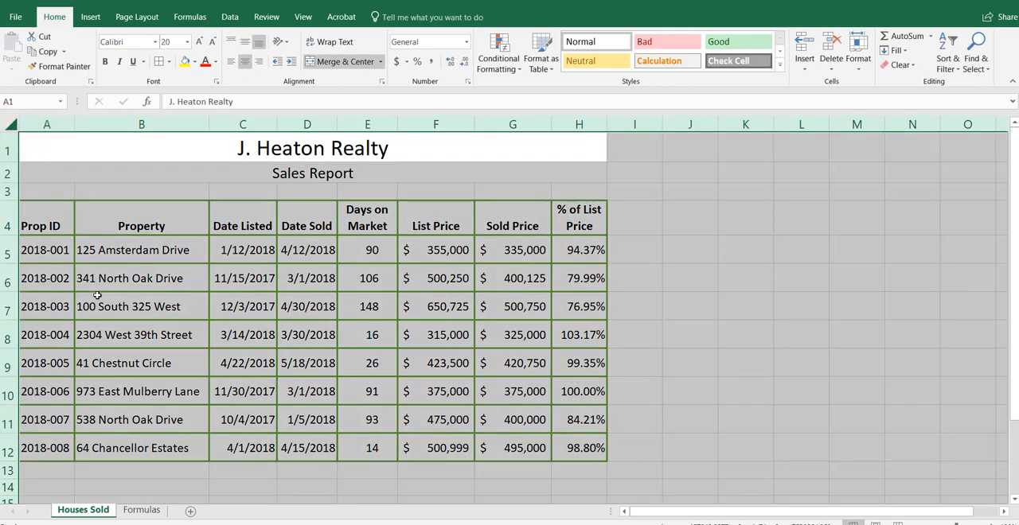
key(ctrl+c)
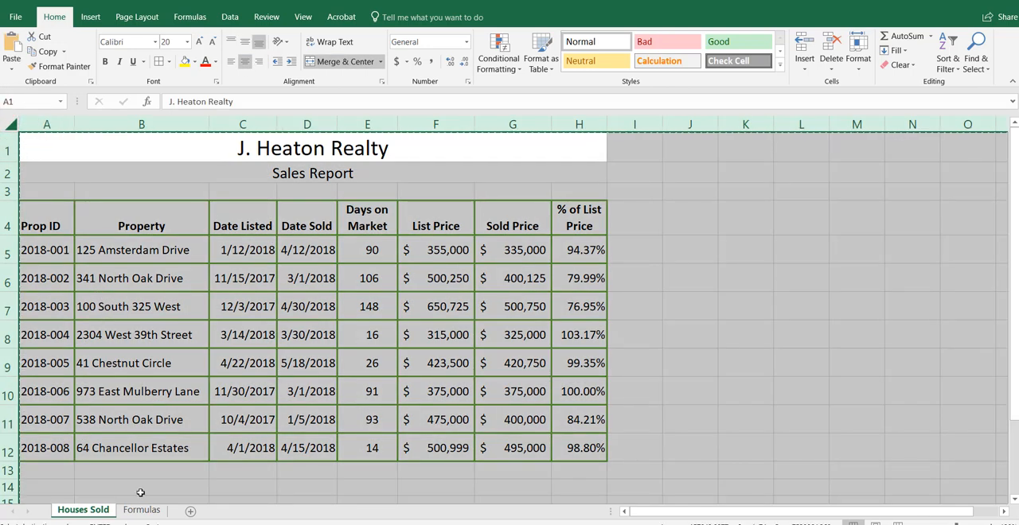
click(141, 510)
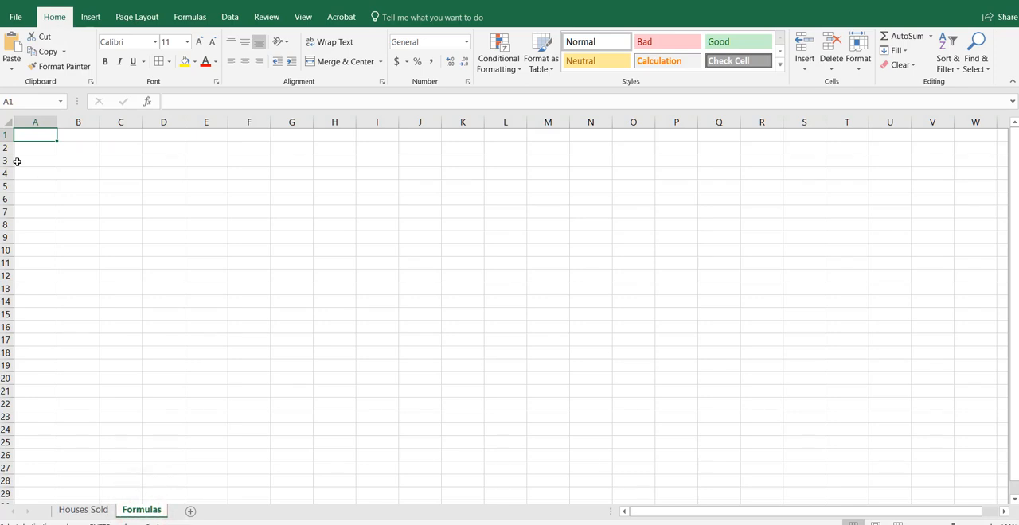
key(ctrl+v)
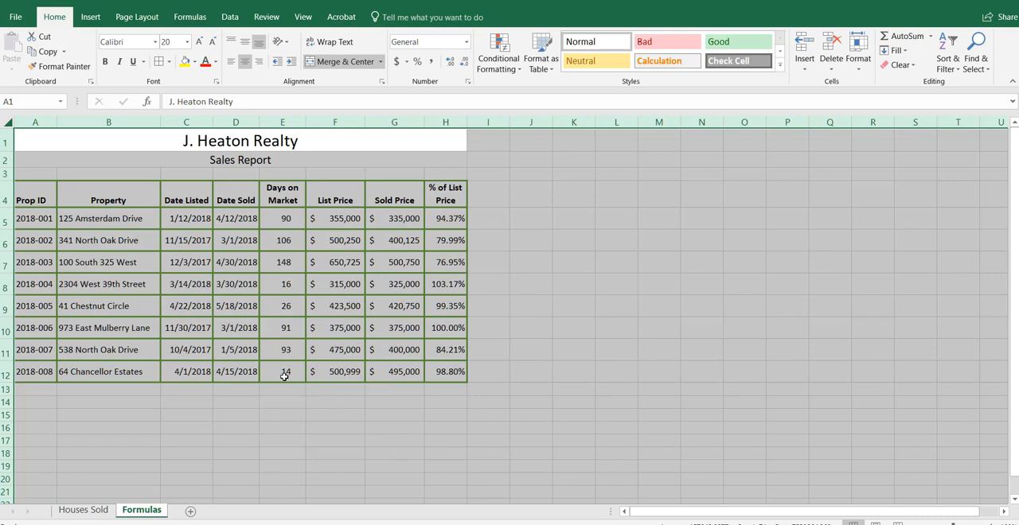
Step: Hide the Date Listed and Date Sold columns, C and D, on the Formulas sheet
click(307, 239)
drag(239, 116, 269, 123)
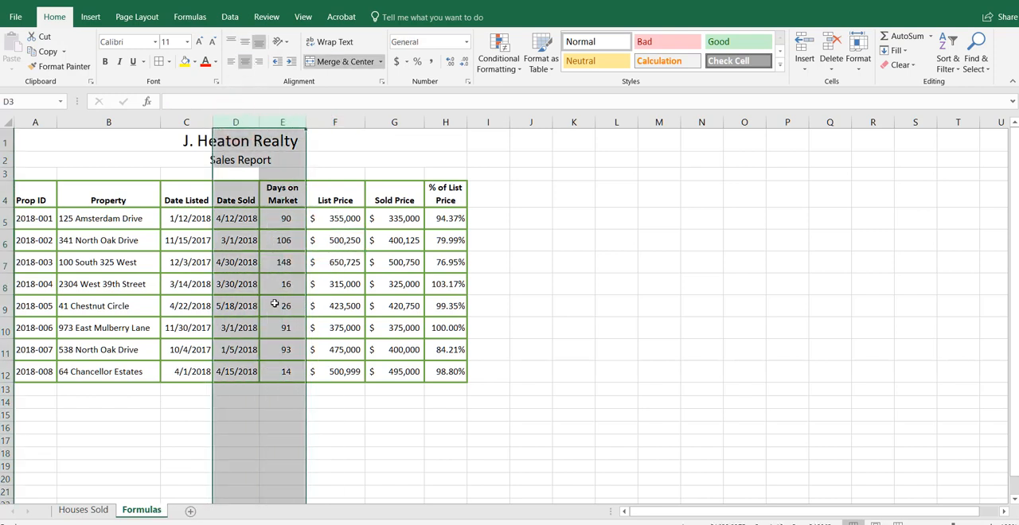
click(361, 352)
drag(185, 119, 231, 122)
right_click(231, 362)
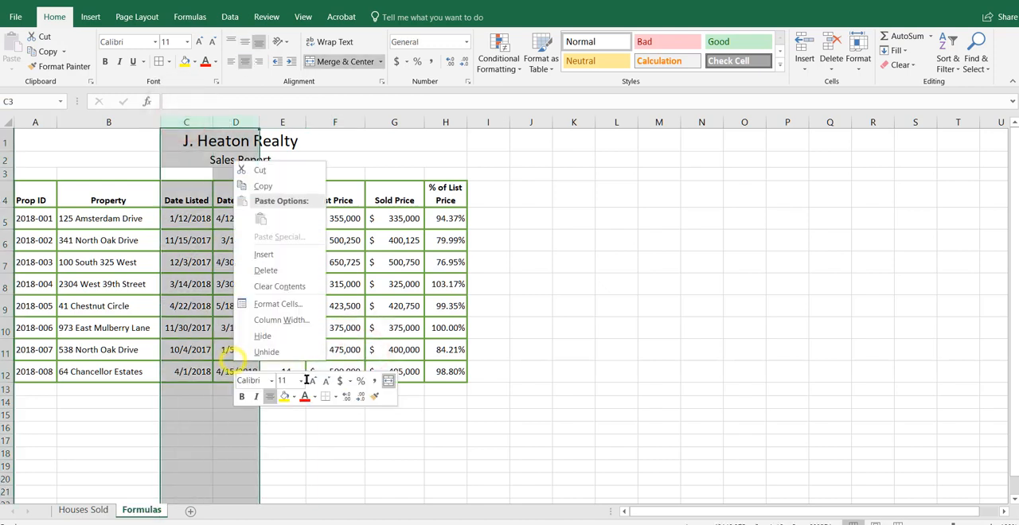
click(279, 336)
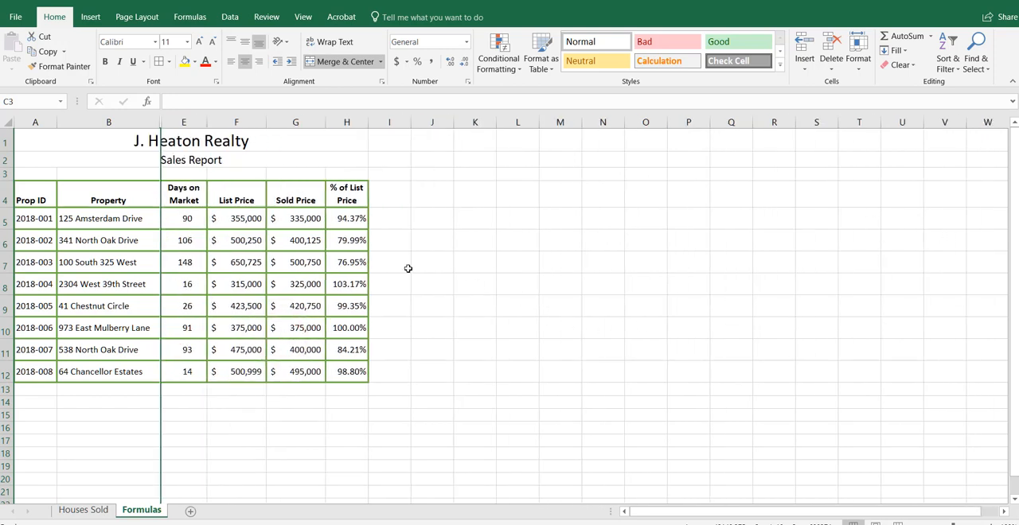
Step: Display the formulas instead of their results on the Formulas sheet
click(285, 263)
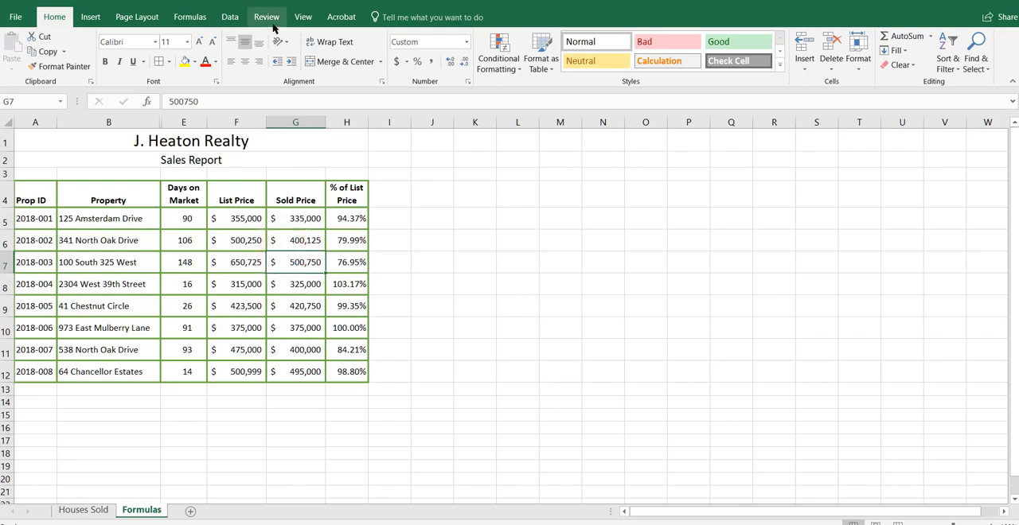
click(193, 16)
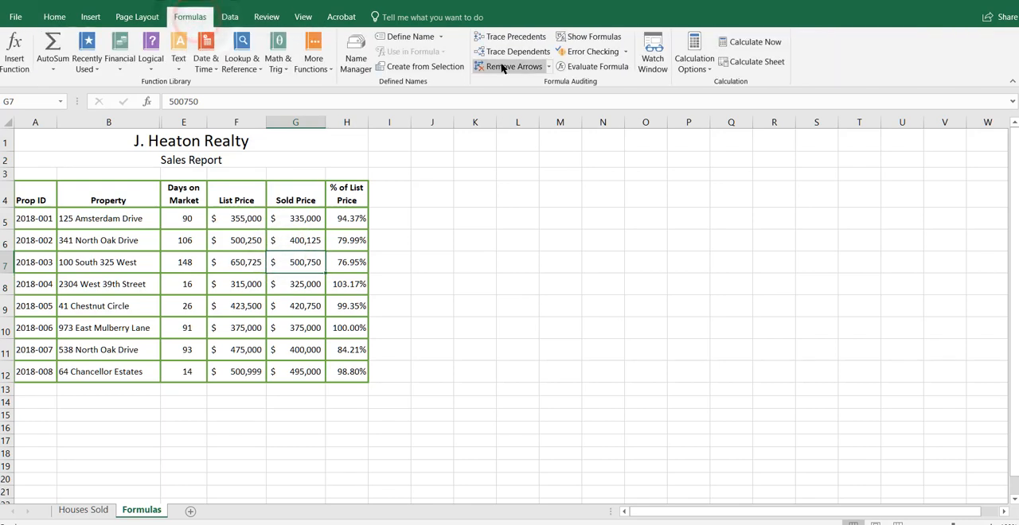
click(566, 37)
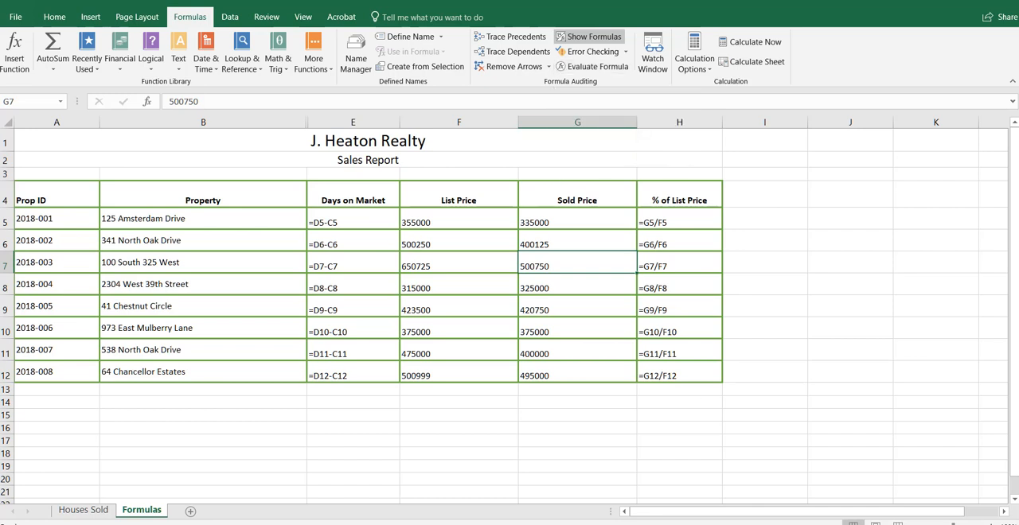
Step: Set the Formulas sheet to print its gridlines and its row and column headings
click(136, 17)
click(302, 82)
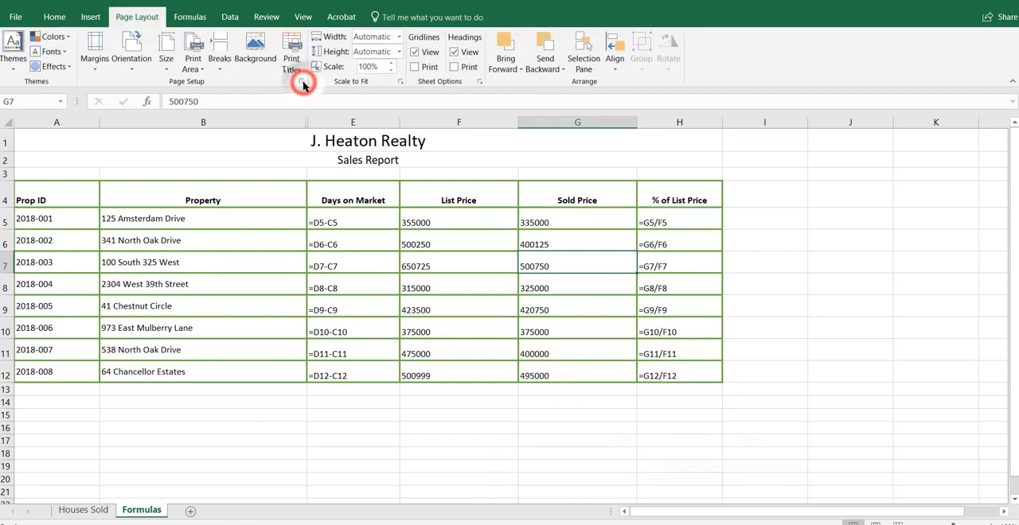
click(670, 208)
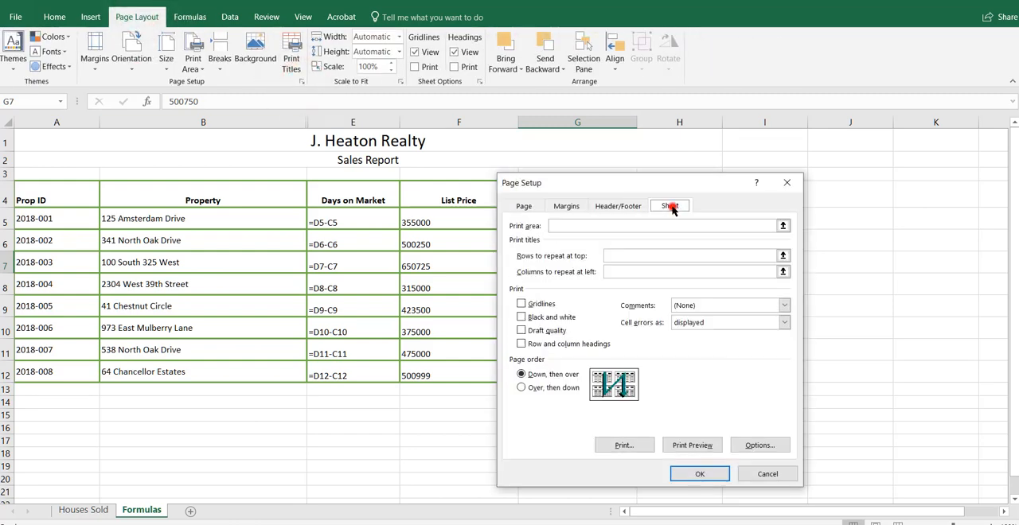
click(519, 304)
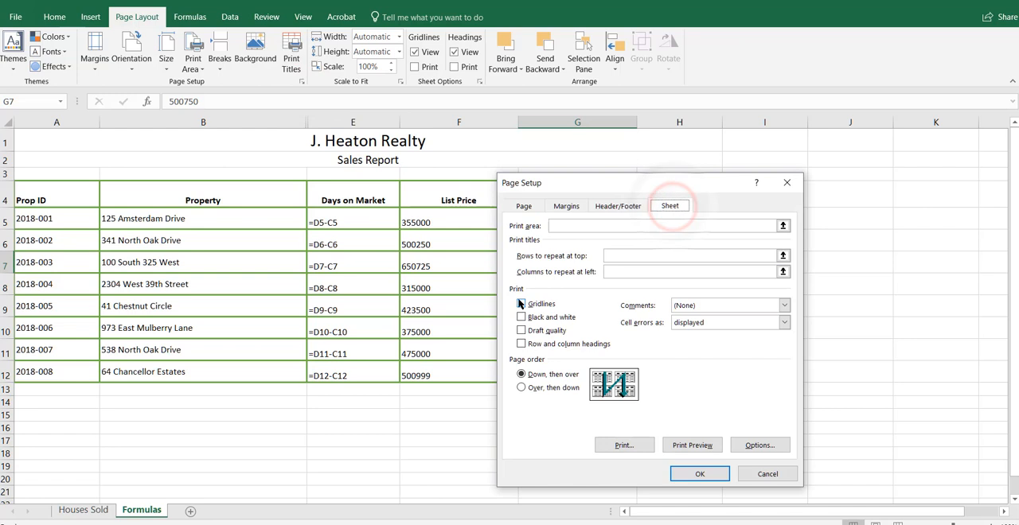
click(520, 343)
click(700, 474)
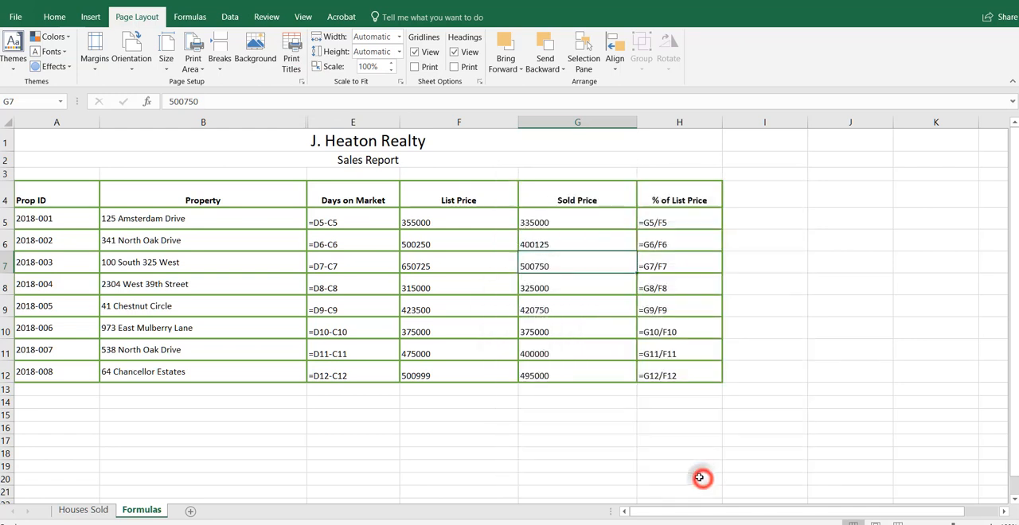
click(378, 459)
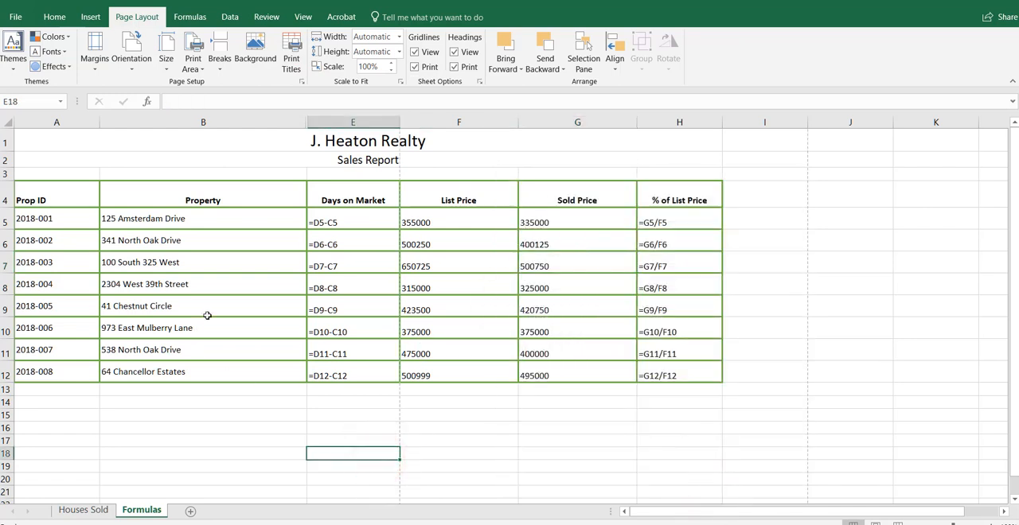
Step: AutoFit the widths of columns A through H on the Formulas sheet, including the hidden columns C and D
drag(50, 117, 656, 127)
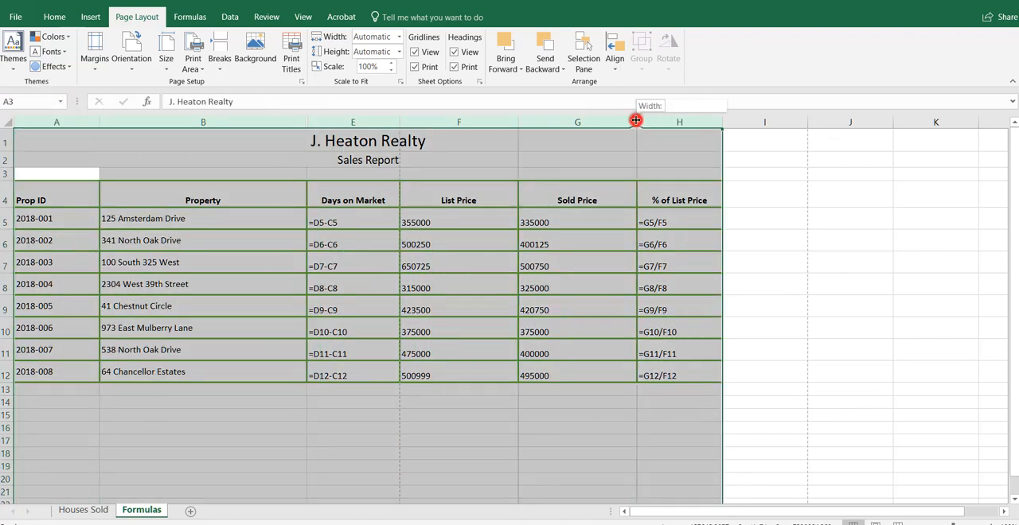
double_click(636, 119)
double_click(296, 276)
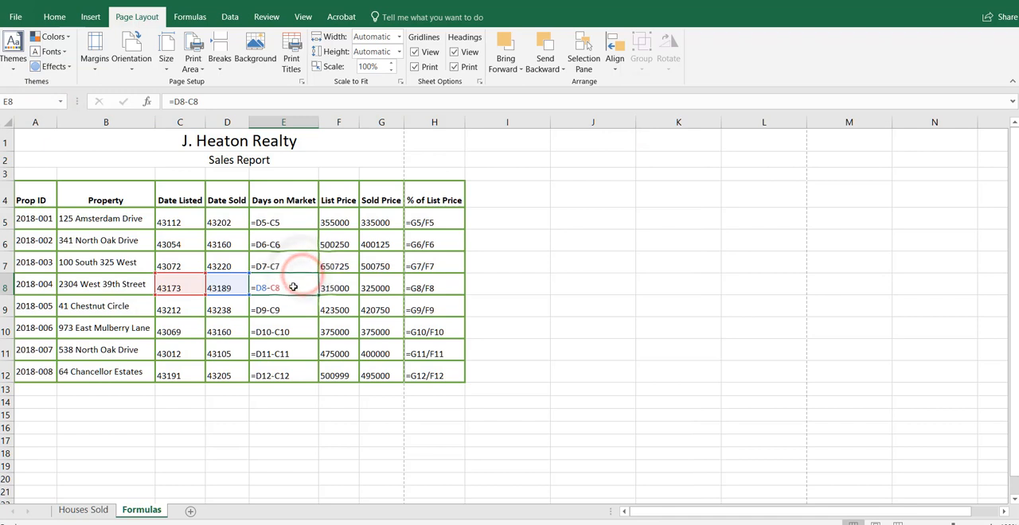
click(265, 432)
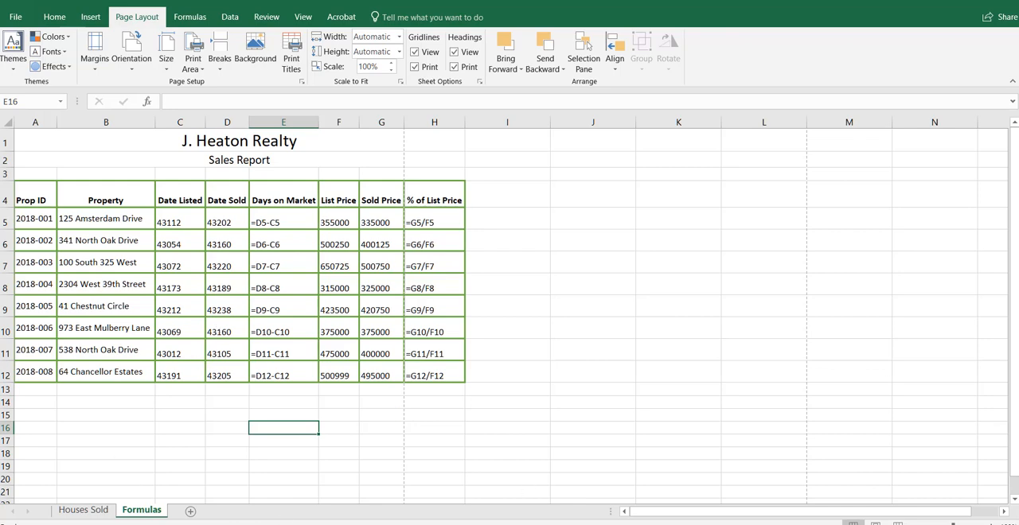
Step: Group the Houses Sold and Formulas sheets and set their page orientation to landscape
click(79, 511)
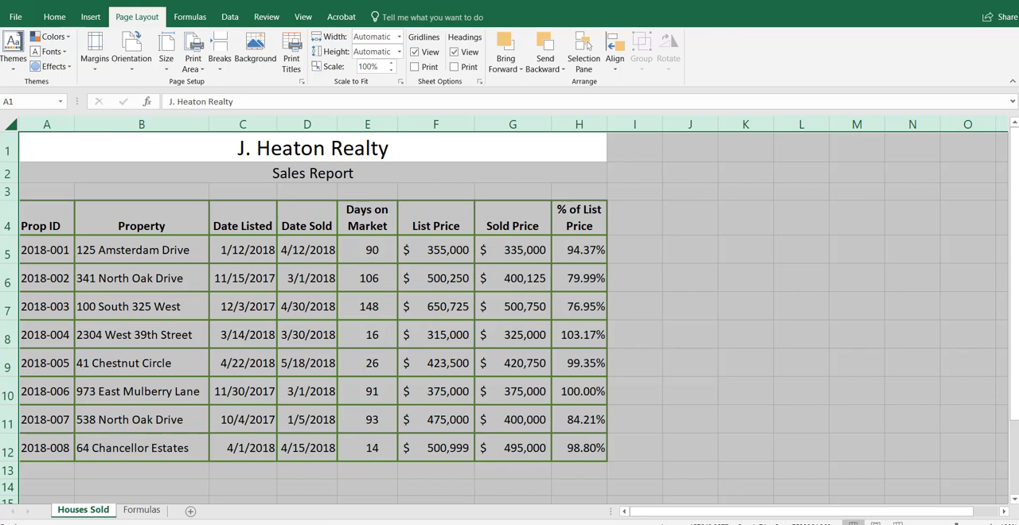
ctrl+click(142, 510)
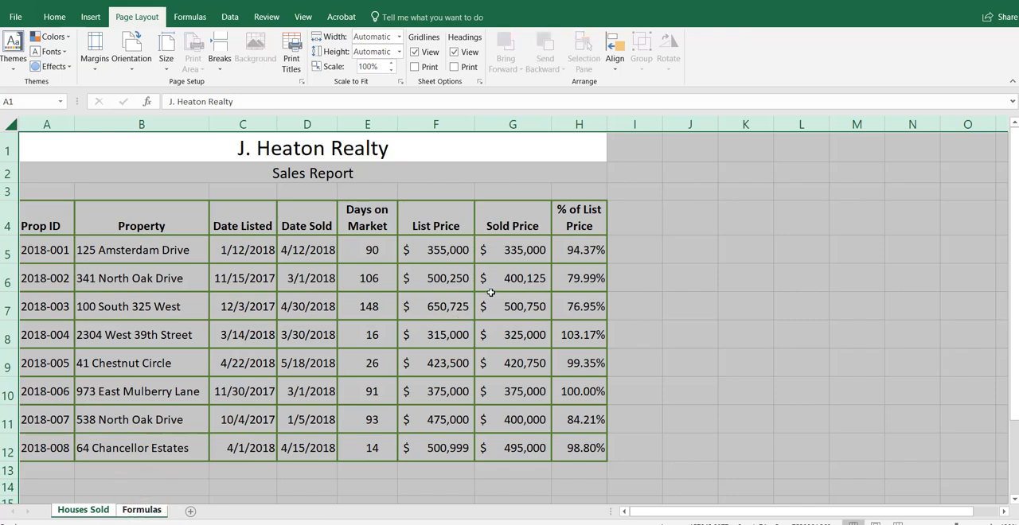
click(302, 82)
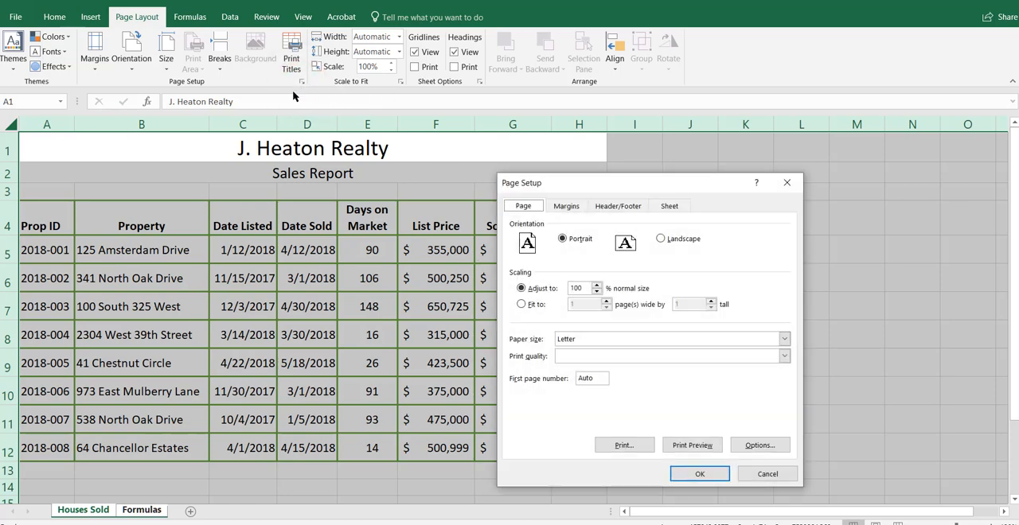
click(661, 239)
Step: Center the grouped sheets' contents both horizontally and vertically on the printed page
click(565, 206)
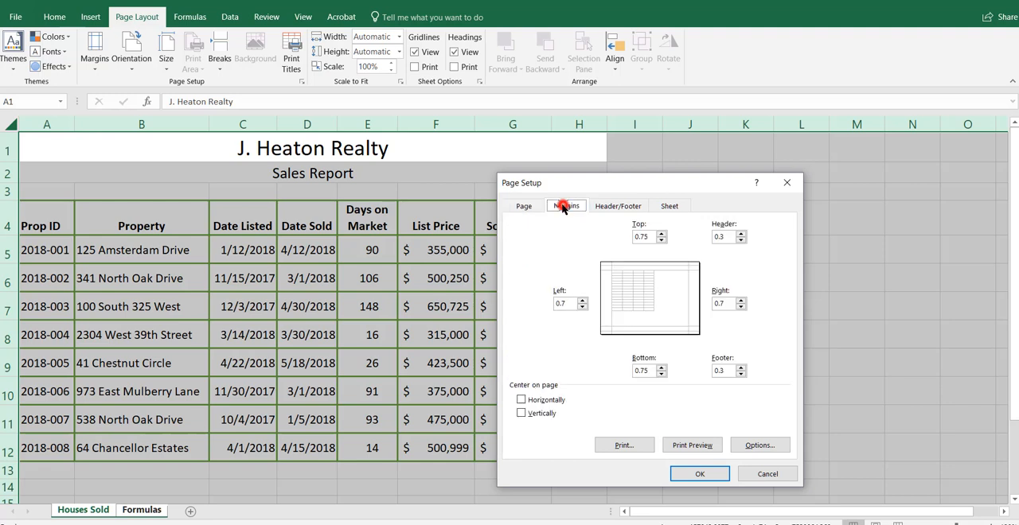
click(522, 399)
click(520, 414)
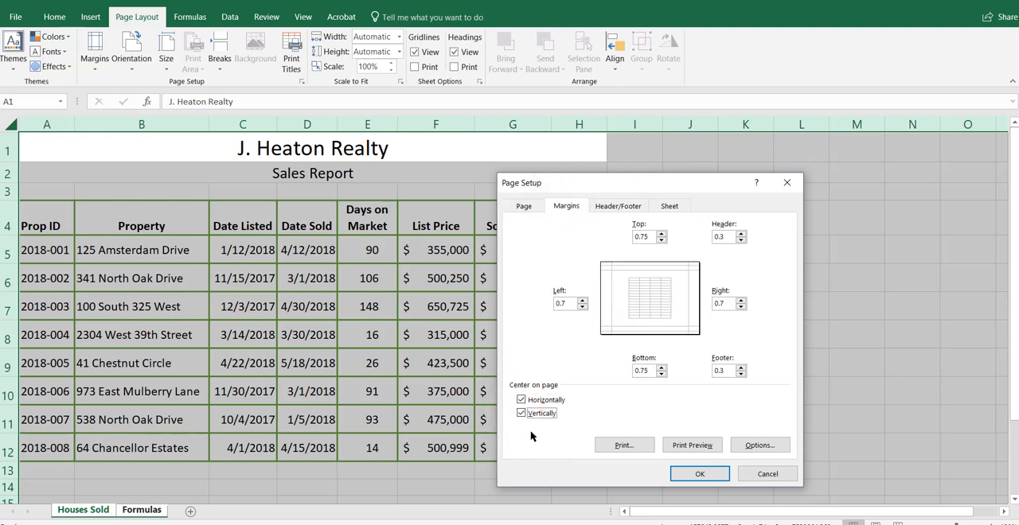
Step: Create a custom footer with Student Name at left, the sheet name code in the center and the file name code at right
click(618, 206)
click(689, 300)
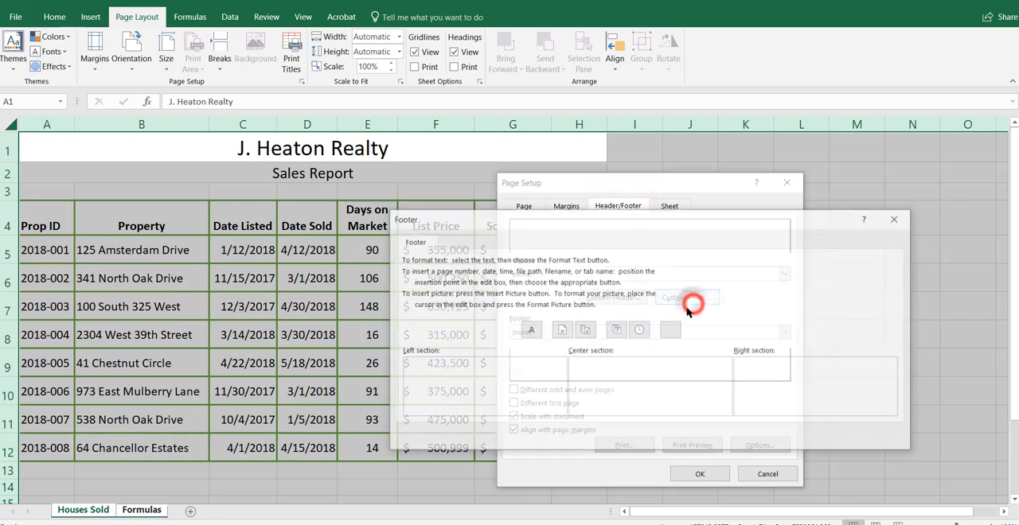
click(481, 379)
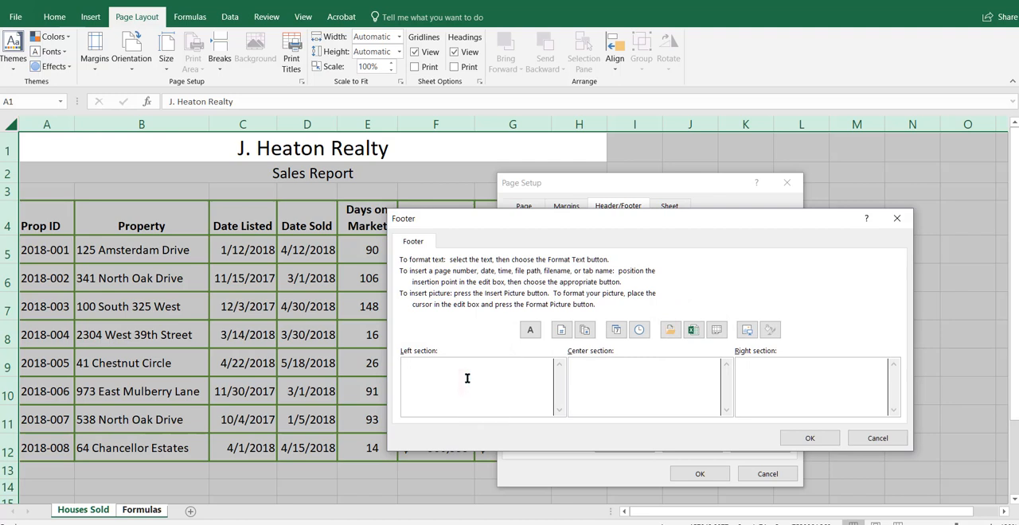
text(Student Name)
click(717, 331)
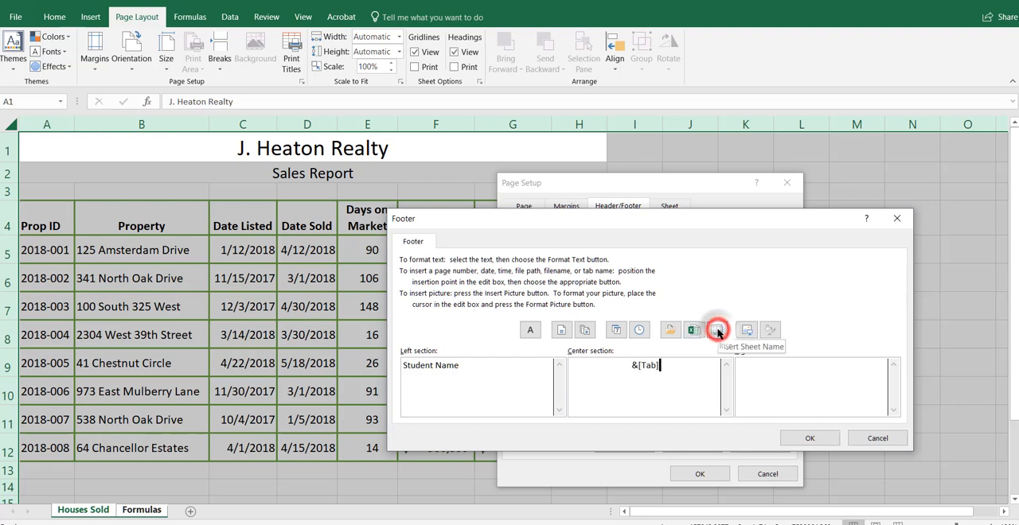
click(811, 378)
click(690, 329)
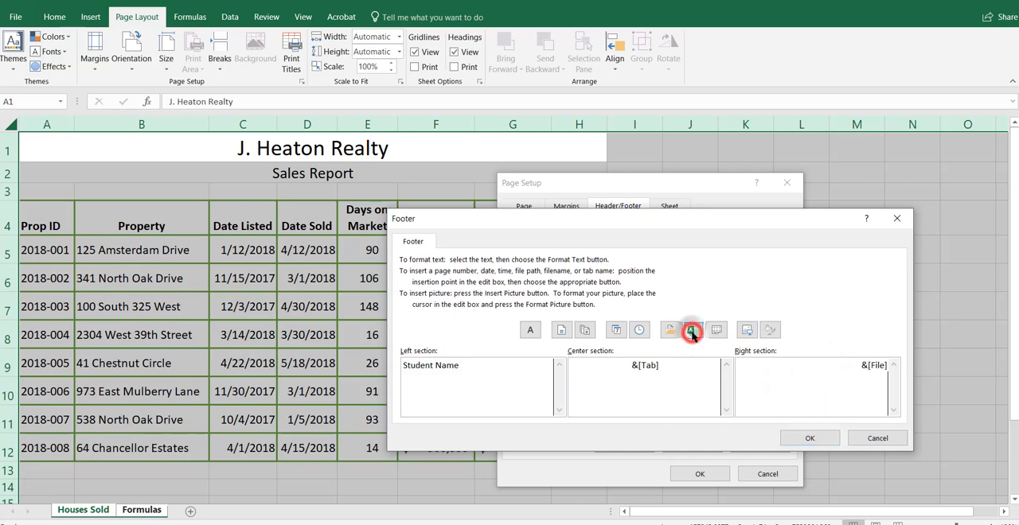
click(809, 438)
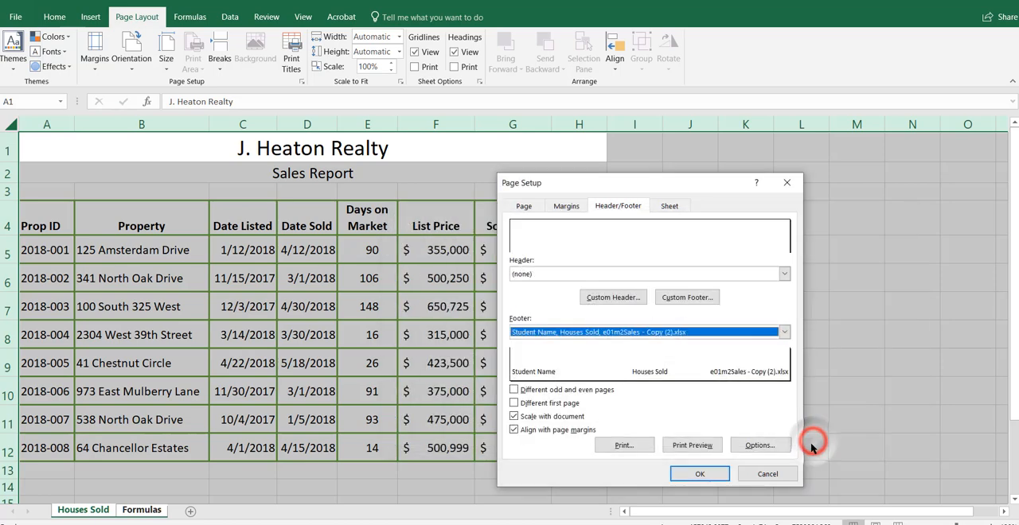
Step: Check the print preview pages of the grouped Houses Sold and Formulas sheets, and return to the worksheet
click(691, 446)
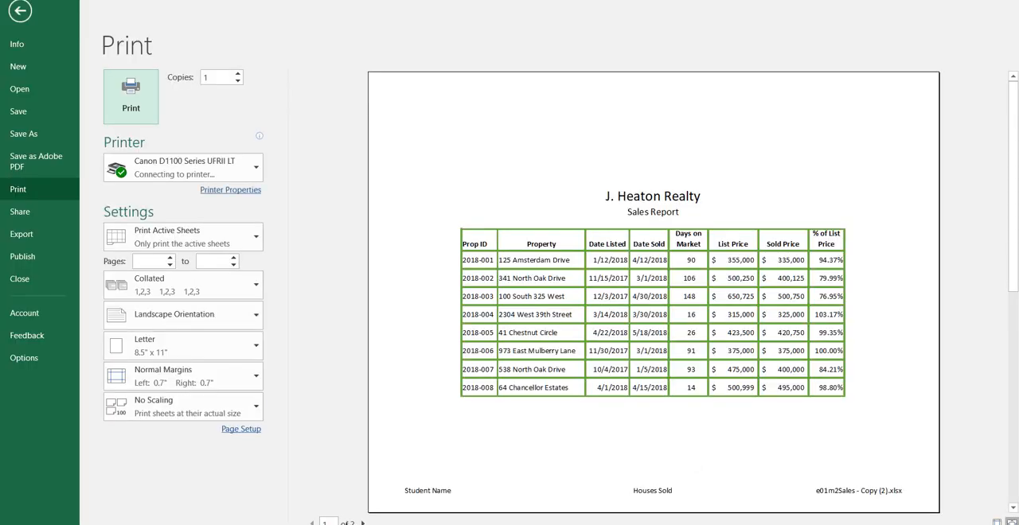
click(362, 523)
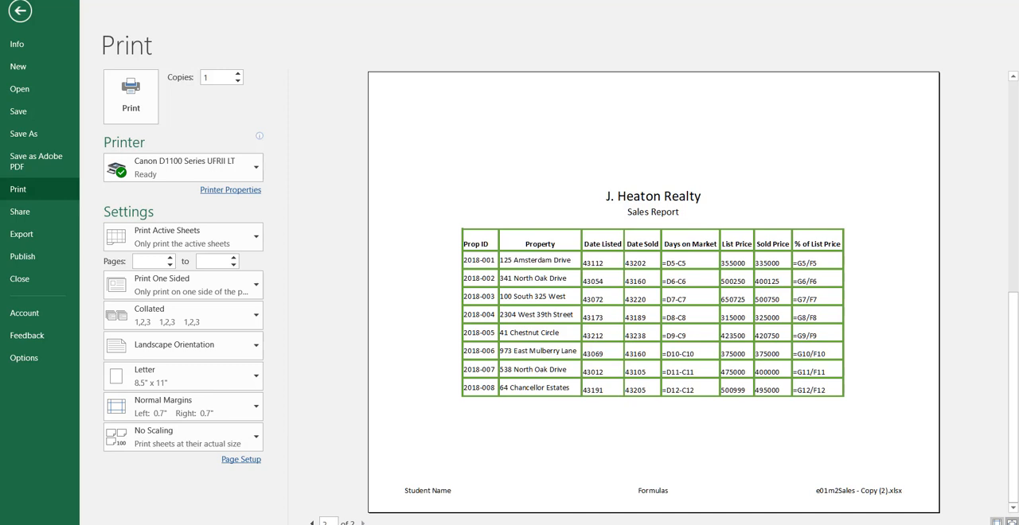
click(311, 522)
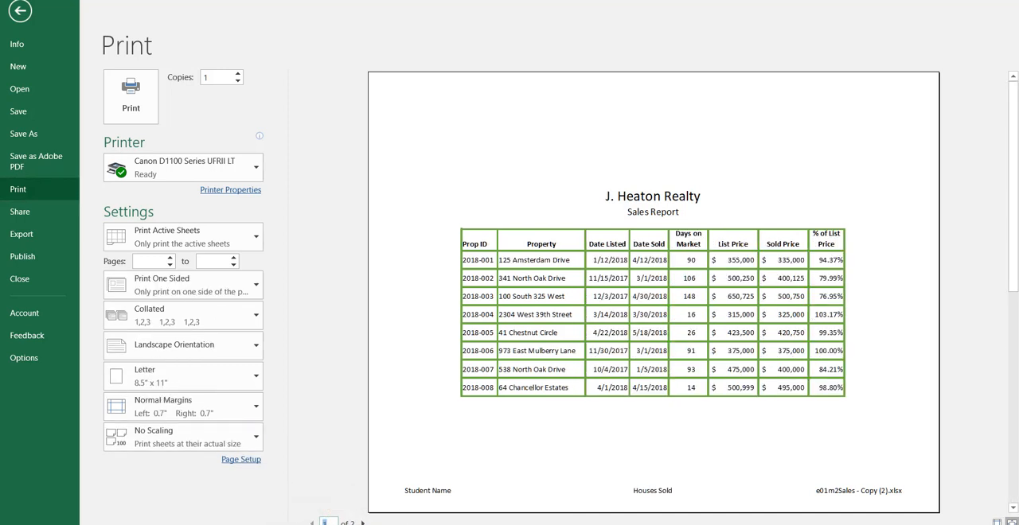
click(363, 523)
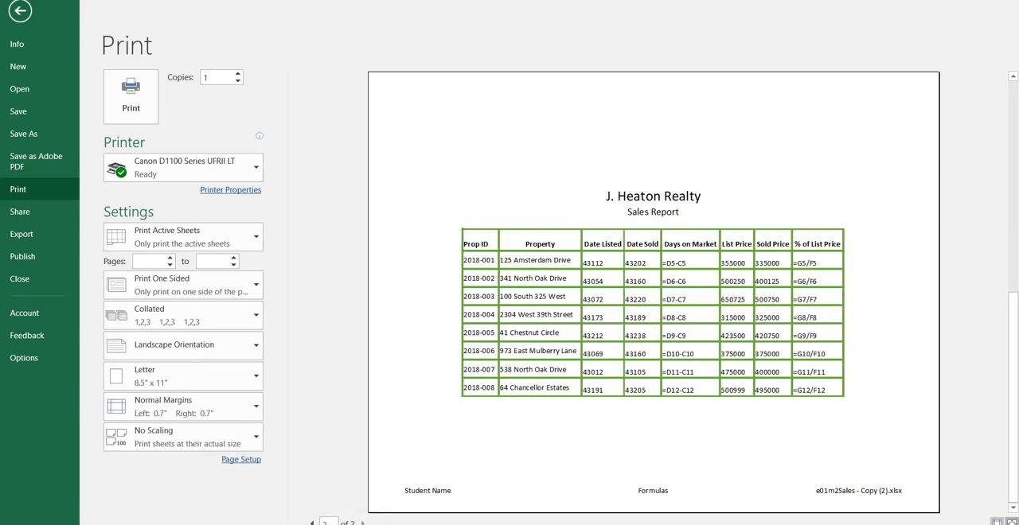
mouse_move(374, 524)
key(Escape)
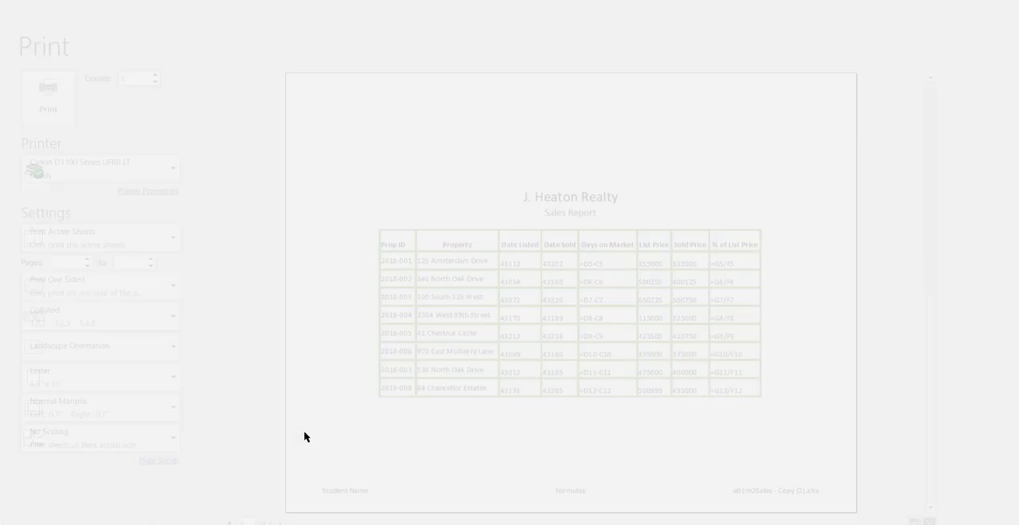
click(502, 475)
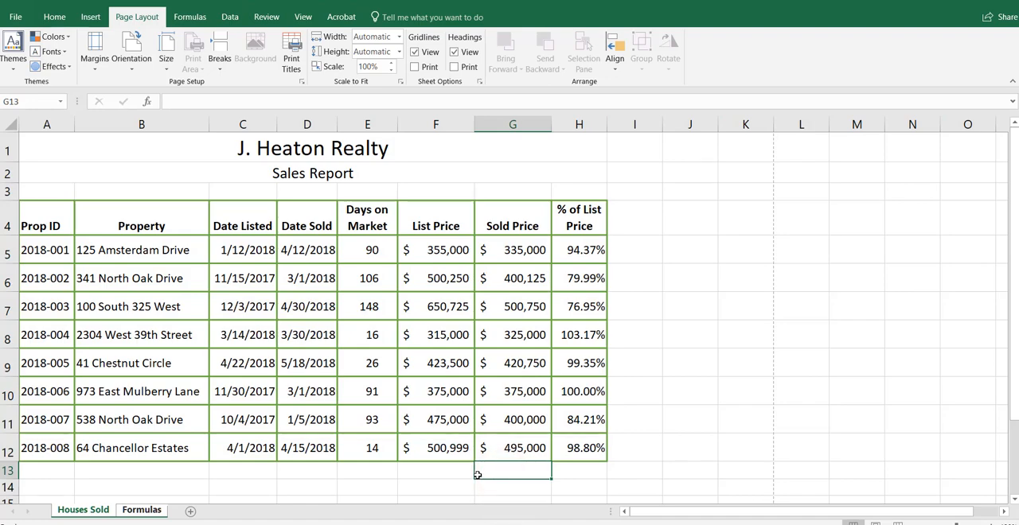
Step: Choose Print Entire Workbook in the print settings and check both pages in the preview
key(ctrl+p)
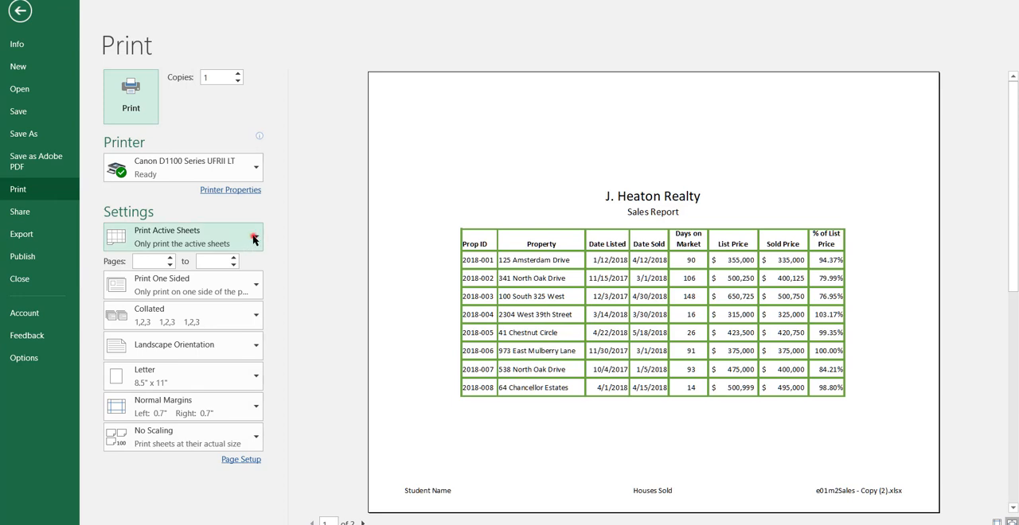
click(257, 236)
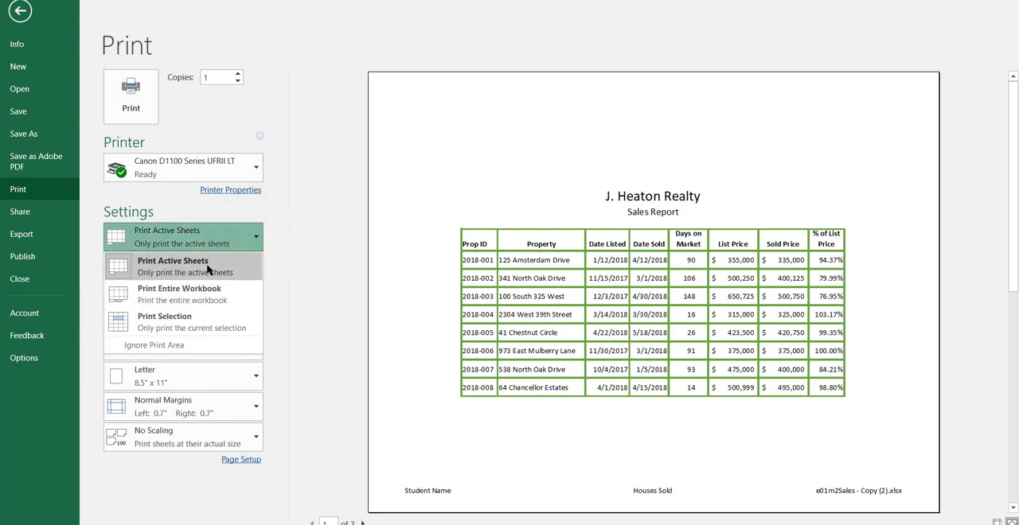
click(209, 270)
click(257, 237)
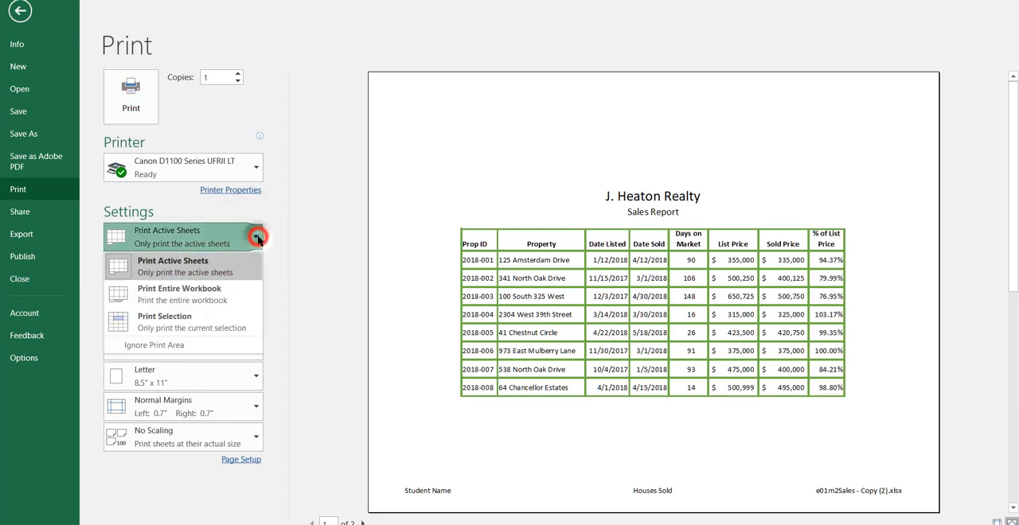
click(211, 291)
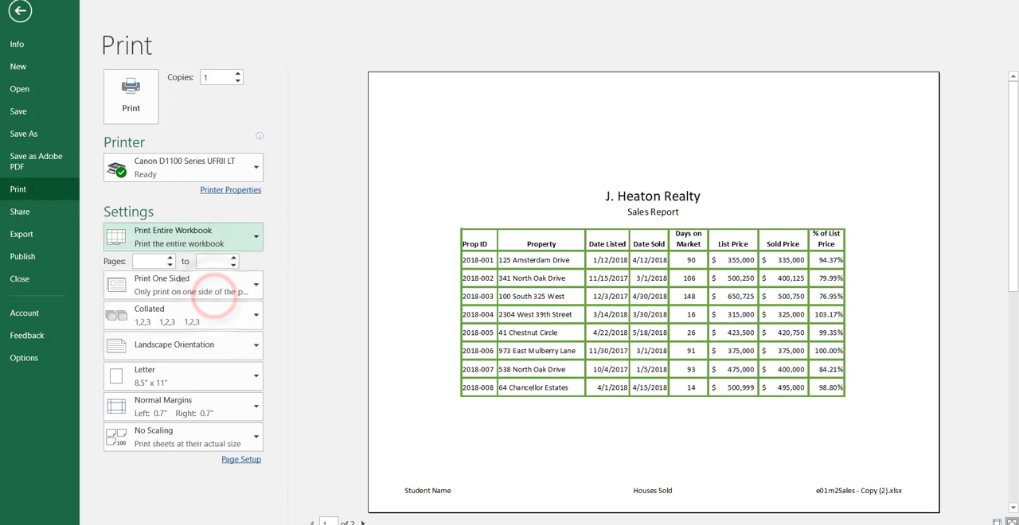
click(362, 522)
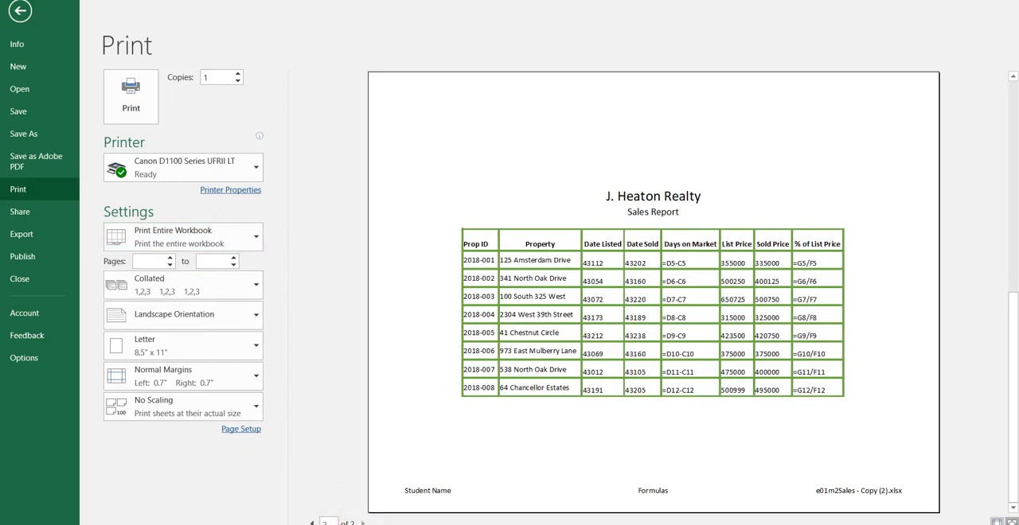
click(312, 522)
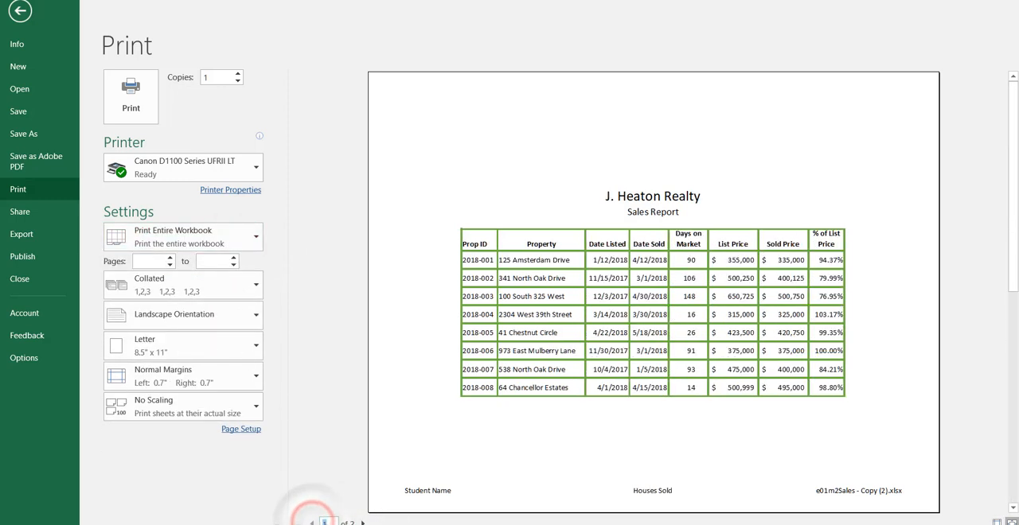
click(362, 522)
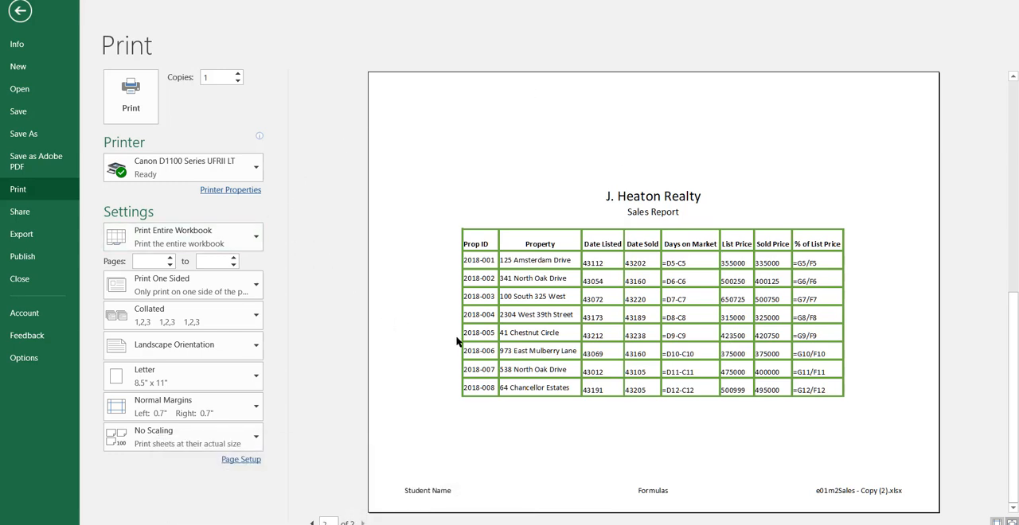
key(Escape)
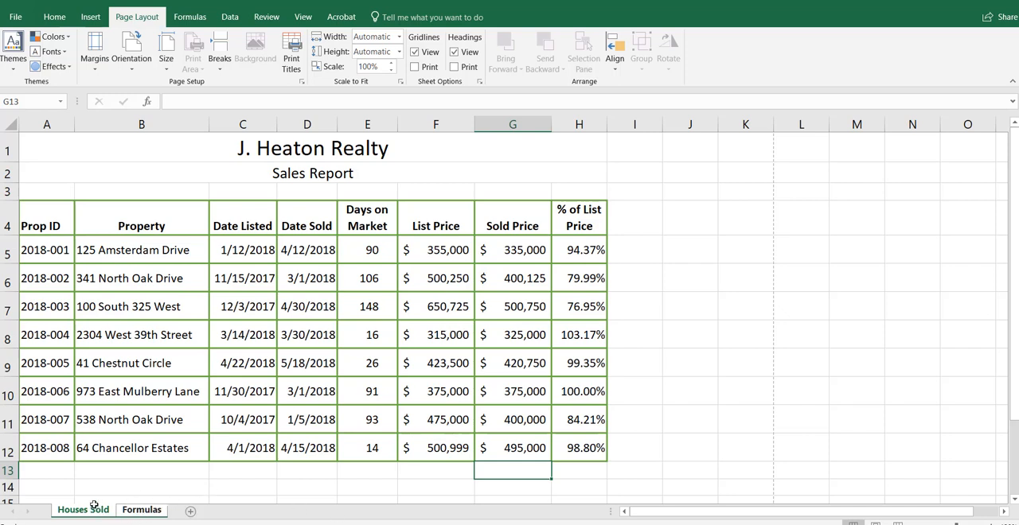
Step: Enter the text group in cell A14 while the Houses Sold and Formulas sheets are grouped
click(38, 487)
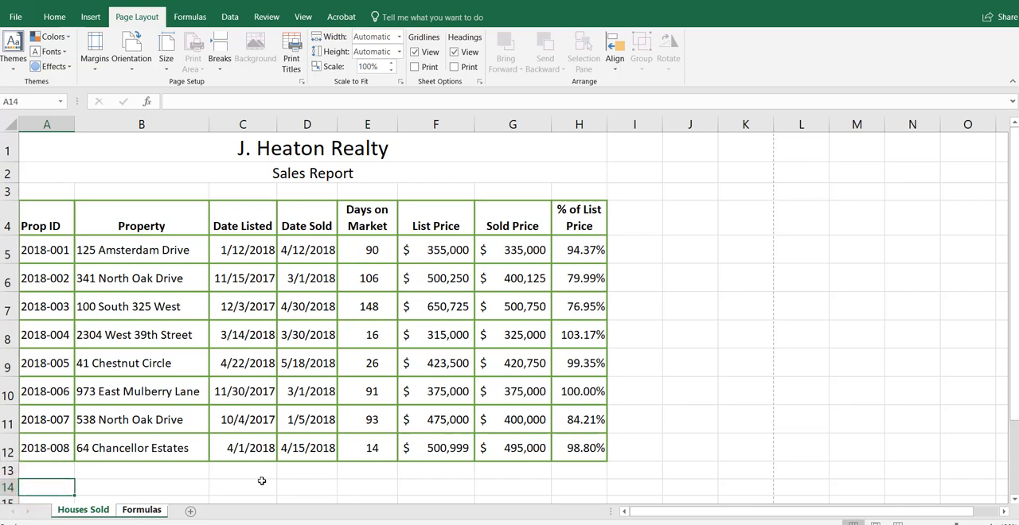
text(grou)
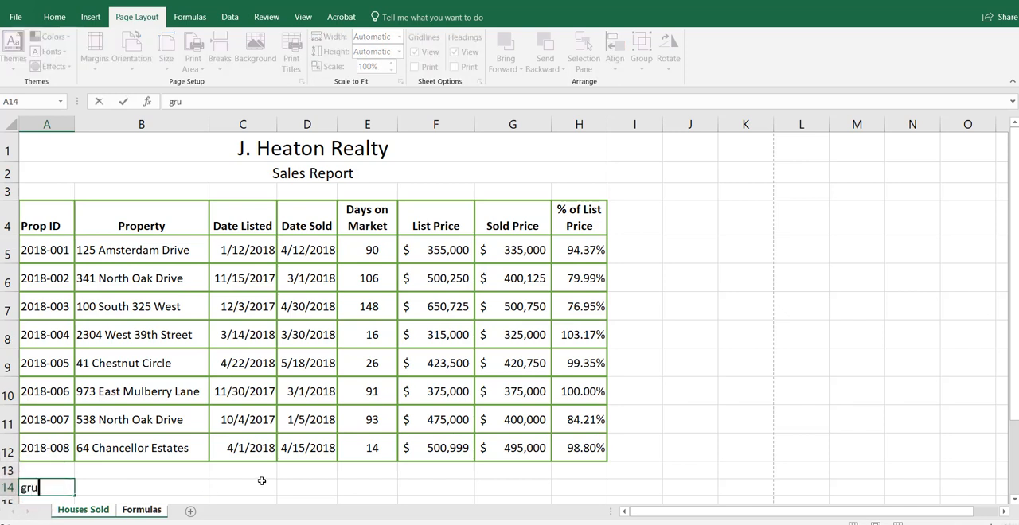
text(p)
key(Return)
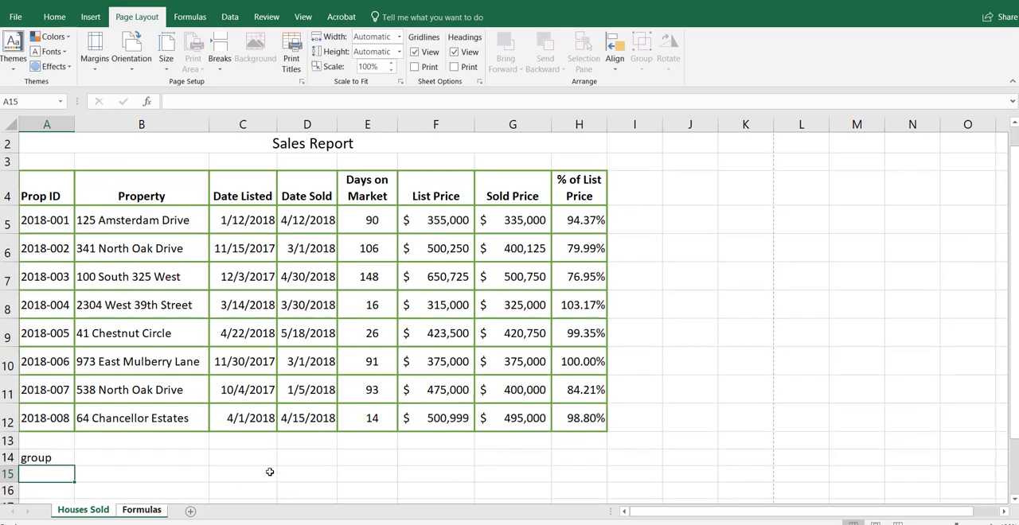
Step: Ungroup the Houses Sold and Formulas sheets and select each sheet on its own, ending on Formulas
right_click(164, 515)
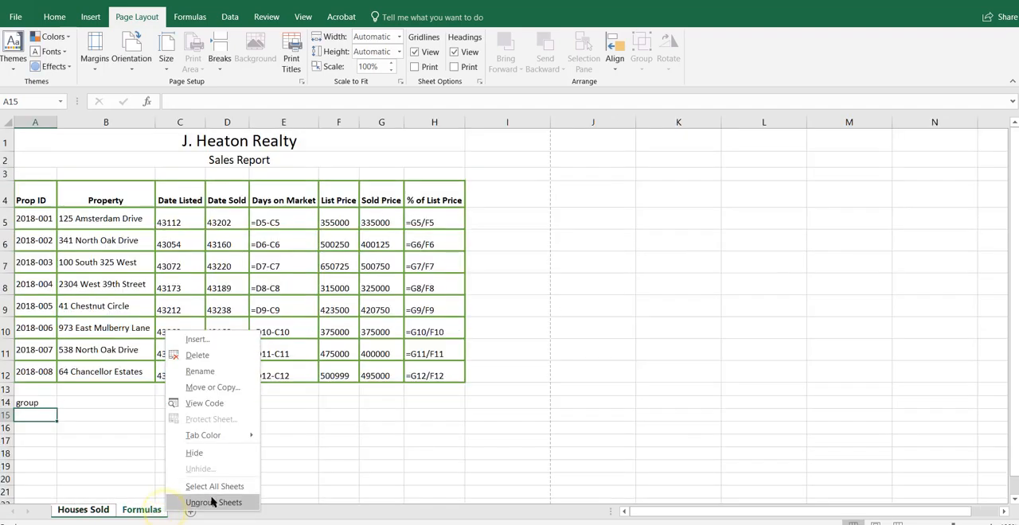
click(209, 502)
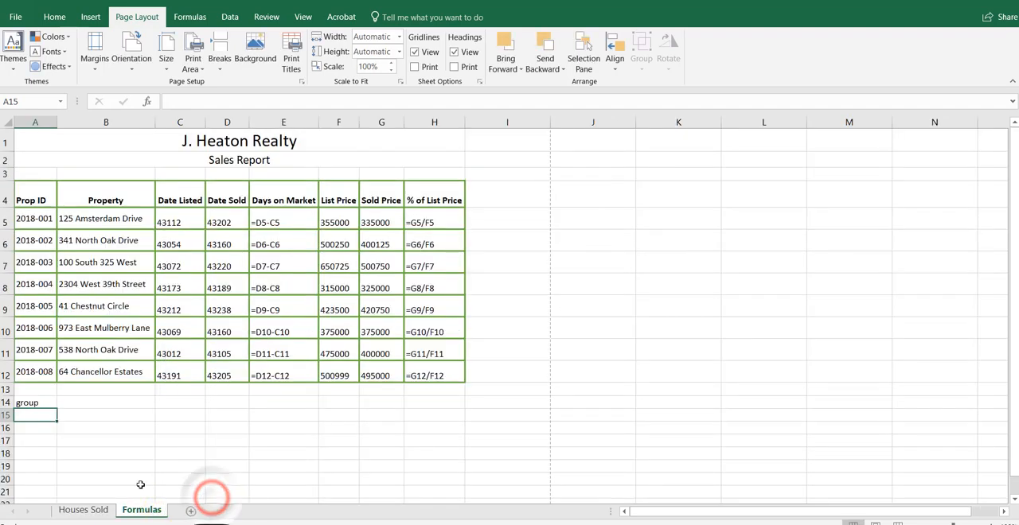
click(94, 511)
click(146, 515)
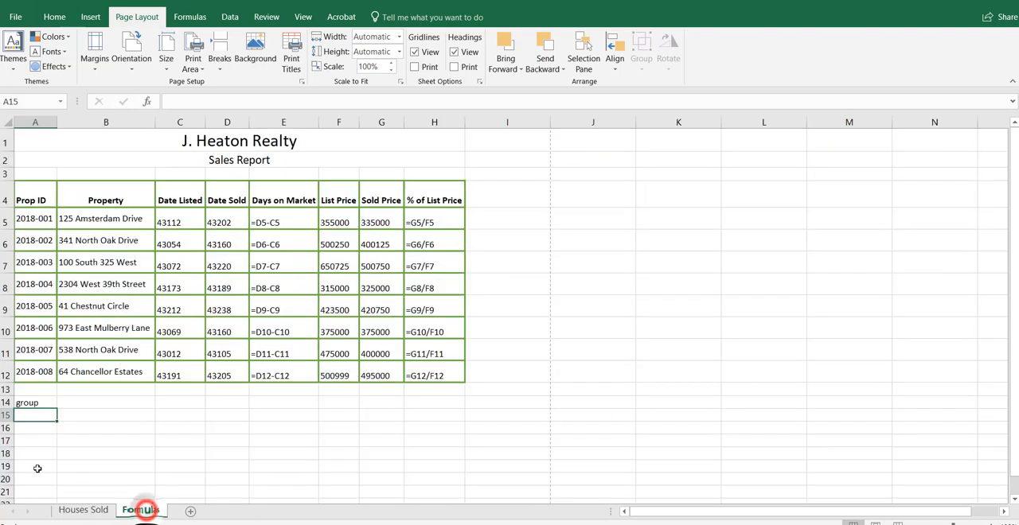
Step: Delete the text group from cell A14 on the Formulas sheet and on the Houses Sold sheet
click(28, 404)
key(Delete)
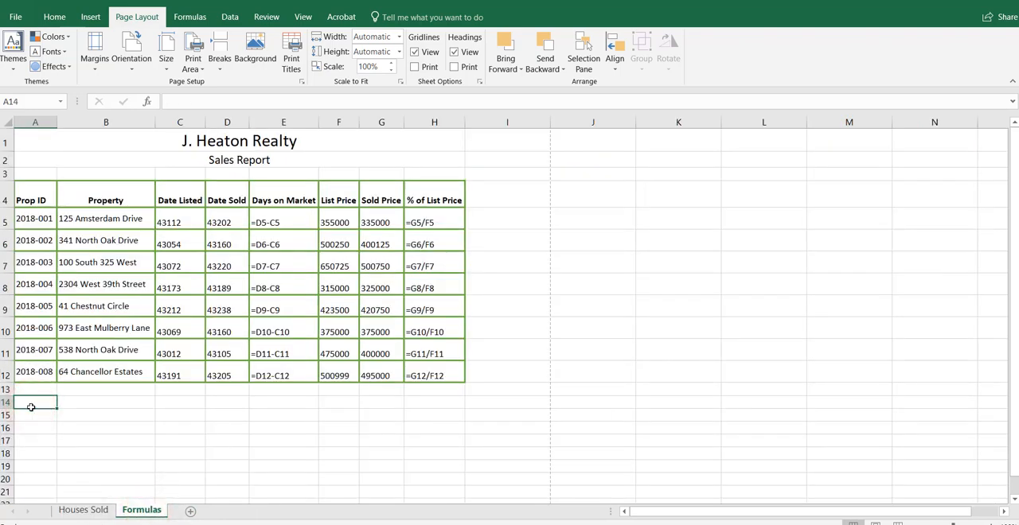
click(83, 510)
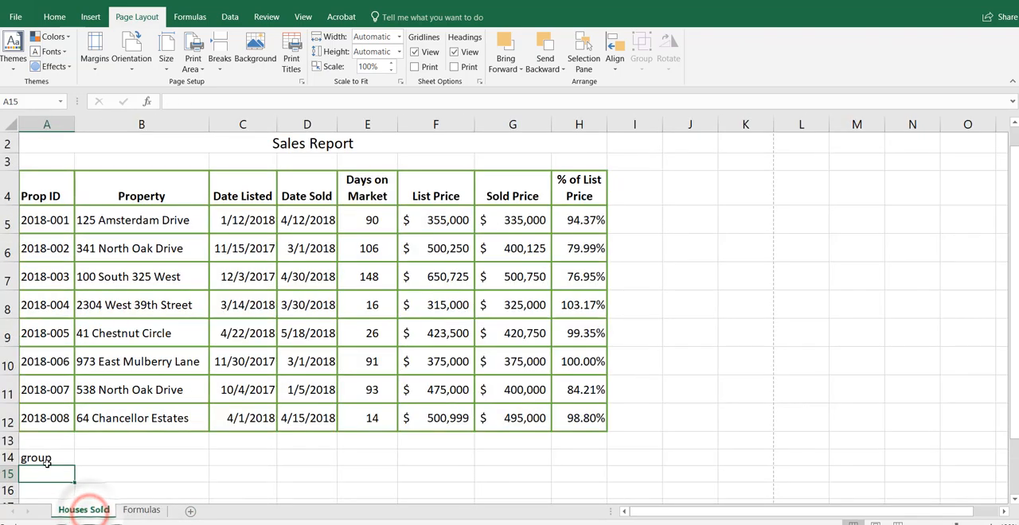
key(Delete)
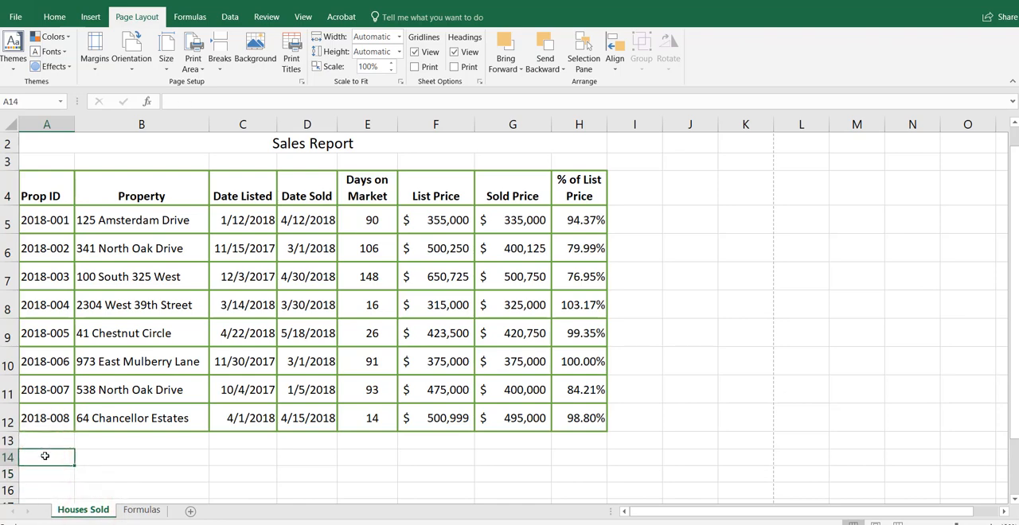
Step: Set only the Formulas sheet to print with gridlines and with row and column headings in Page Setup
click(139, 511)
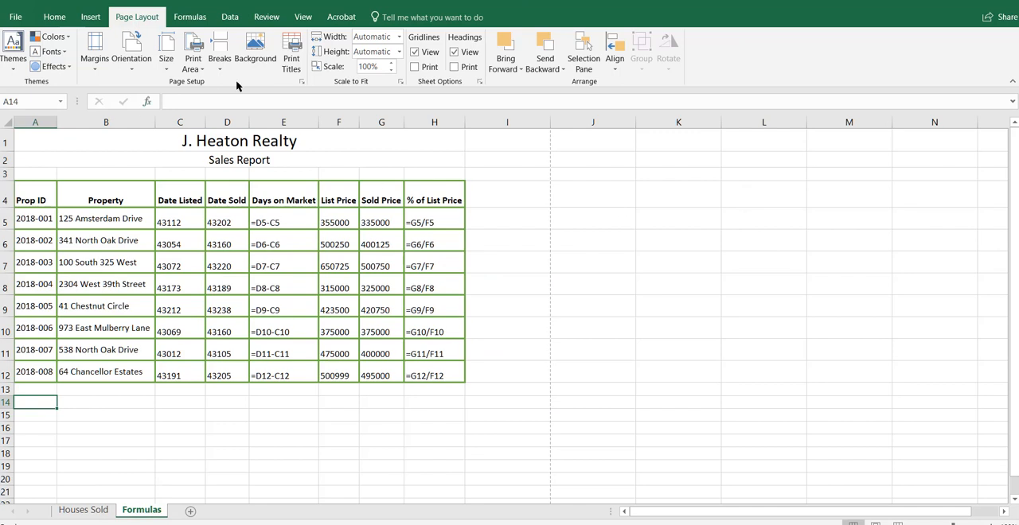
click(302, 81)
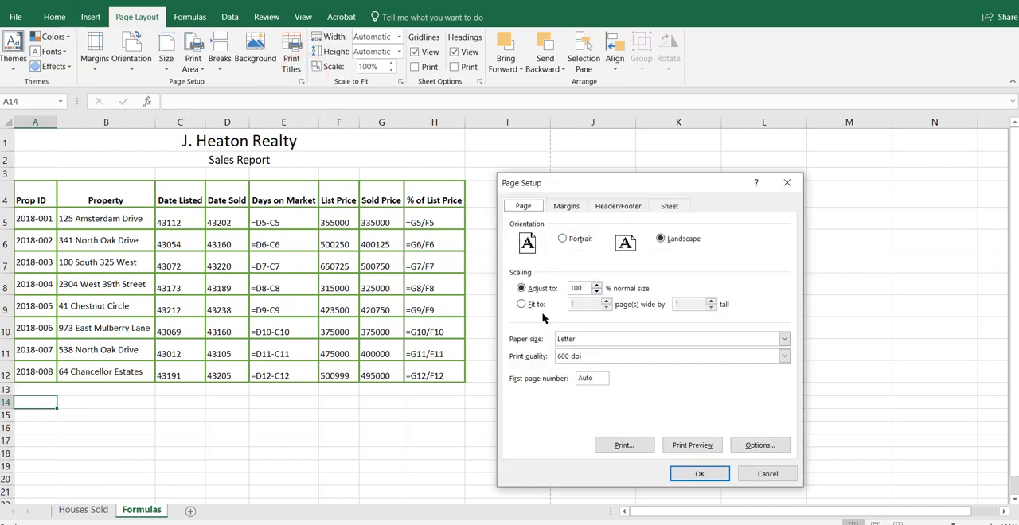
click(670, 206)
click(521, 303)
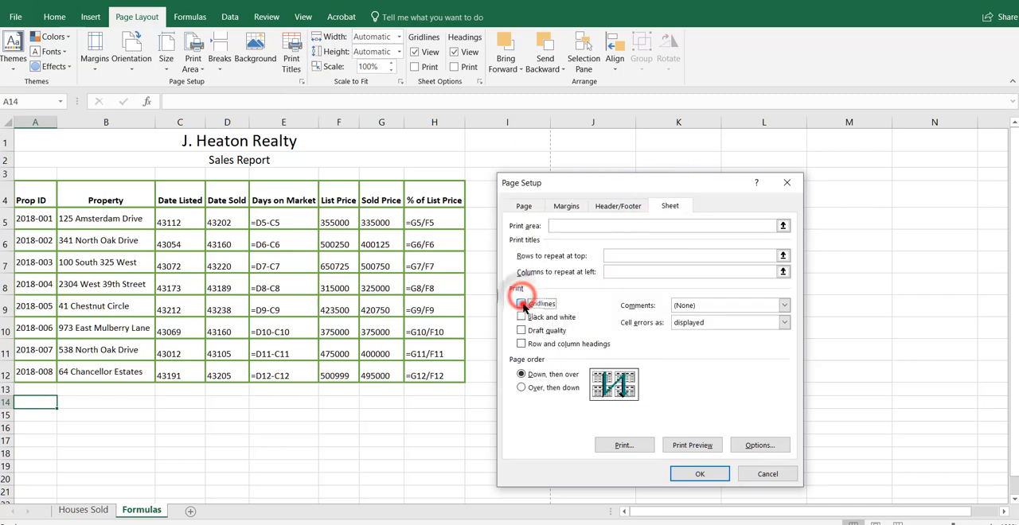
click(521, 344)
click(698, 475)
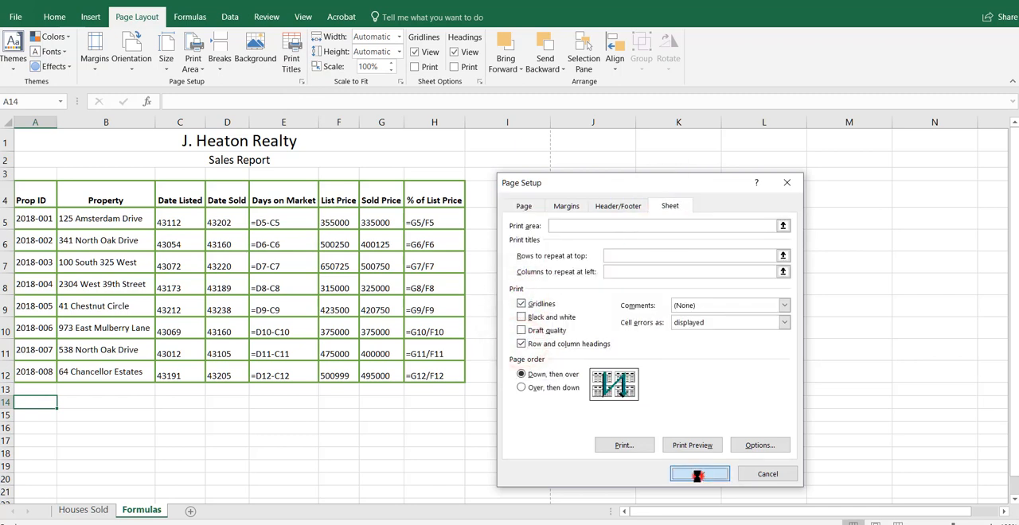
click(611, 346)
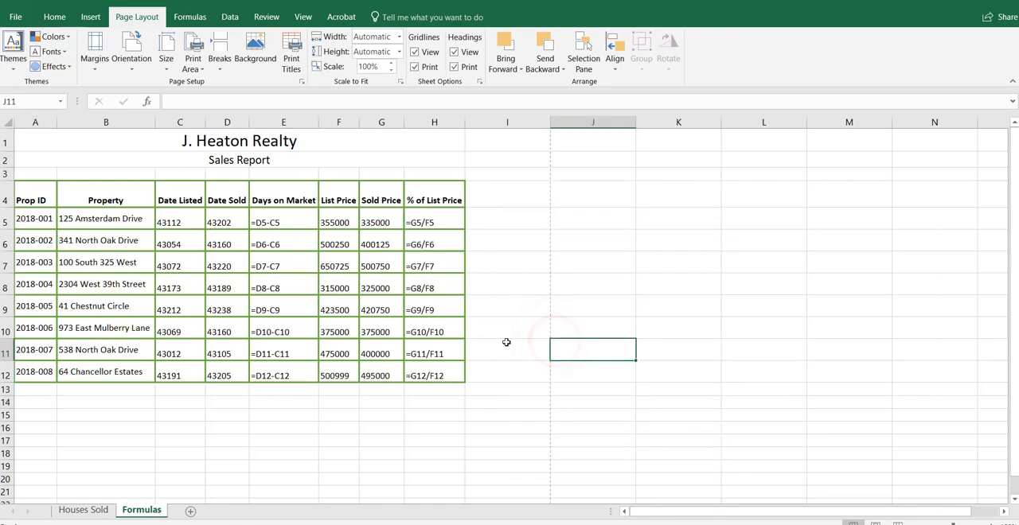
Step: Check the Houses Sold and Formulas pages in the print preview of the entire workbook, and return to the worksheet
key(ctrl+p)
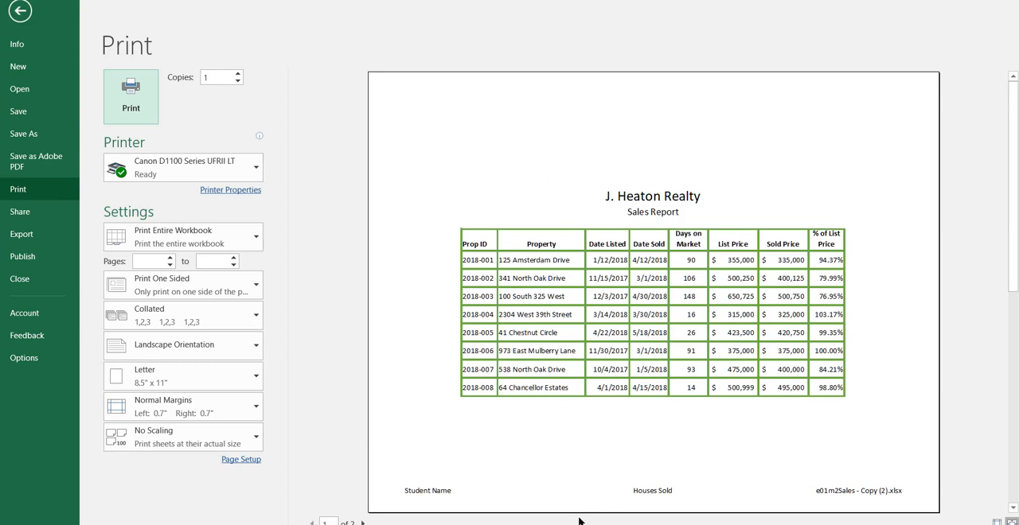
click(363, 523)
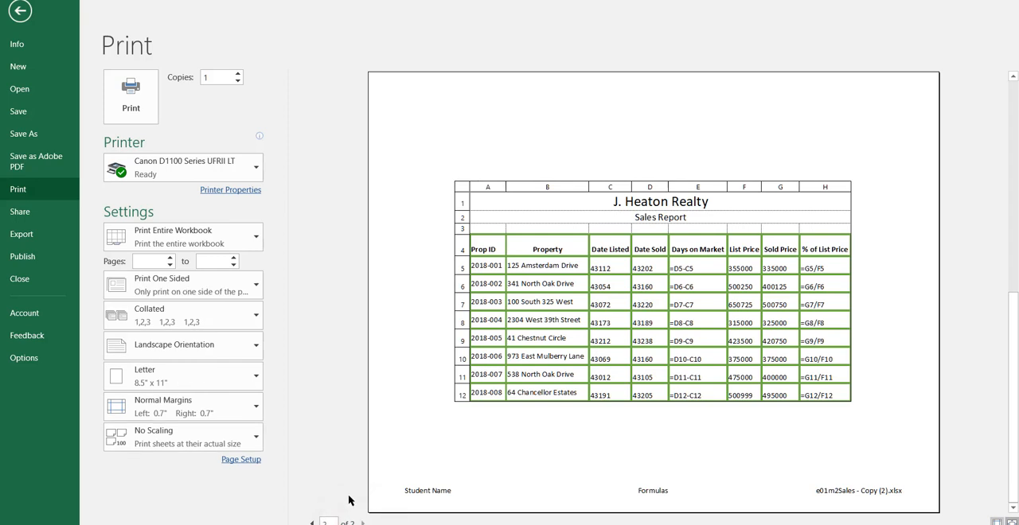
key(Escape)
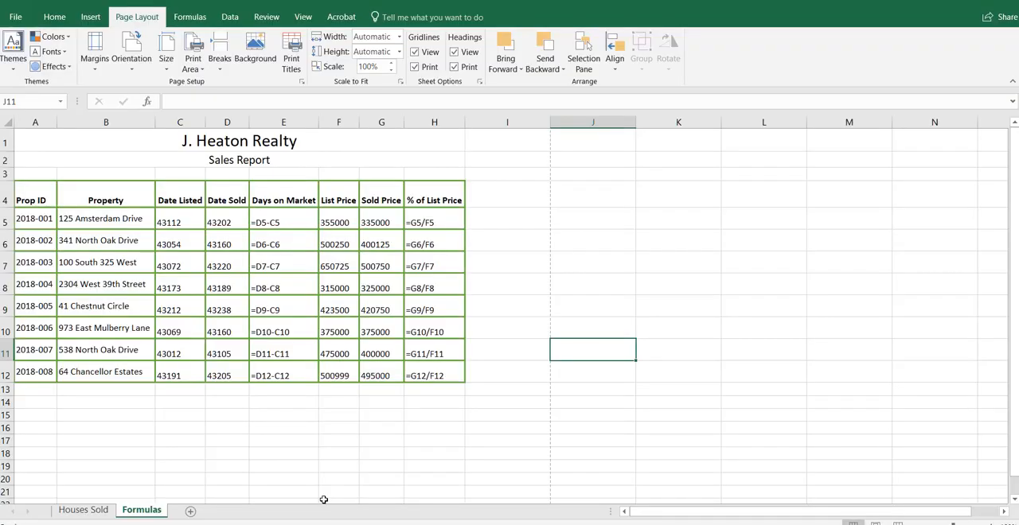